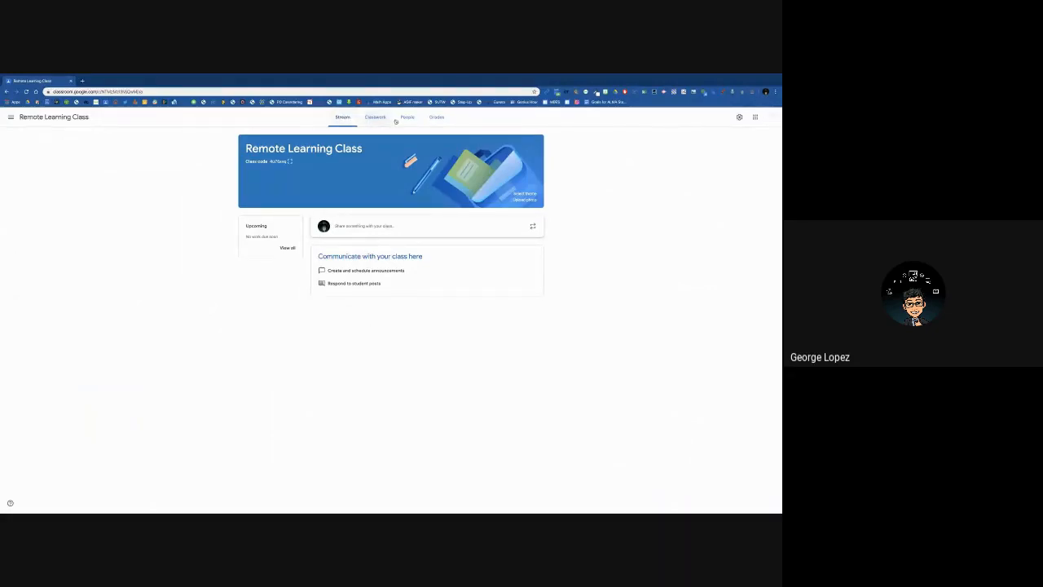
# - Look through the Classwork, People and Stream pages of the Remote Learning Class
pyautogui.click(369, 119)
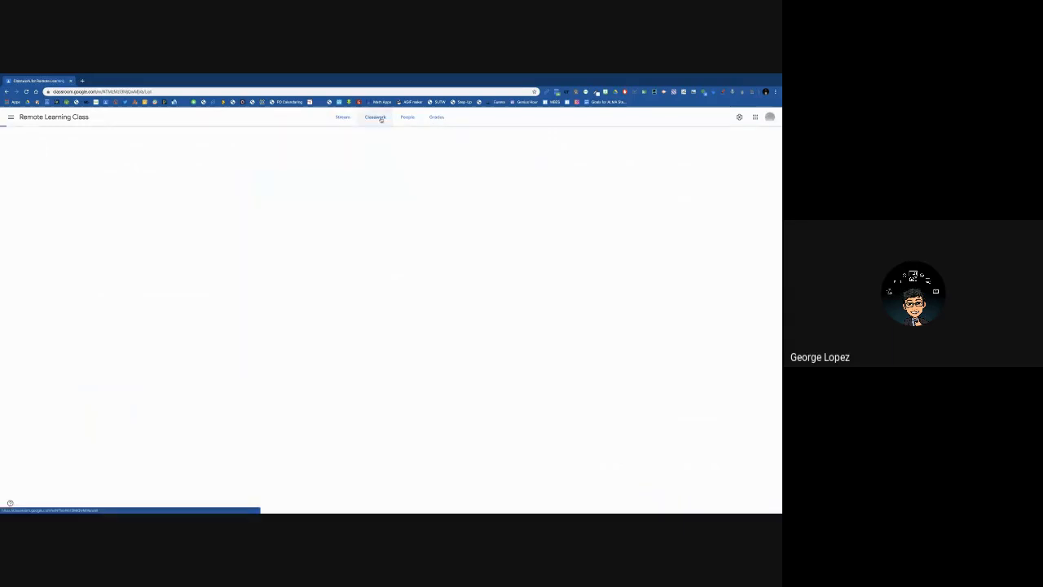
pyautogui.click(408, 117)
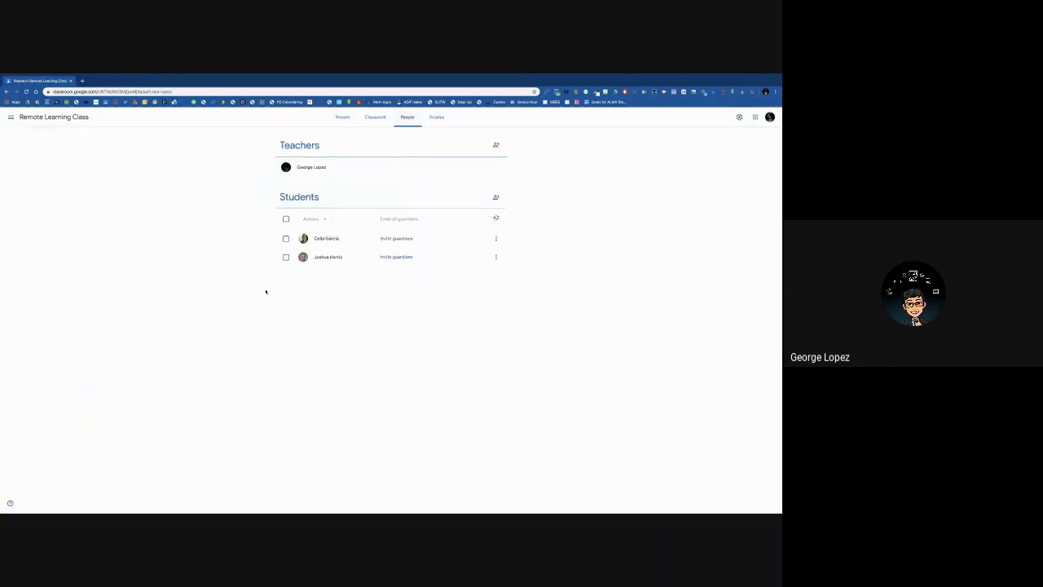
pyautogui.click(342, 119)
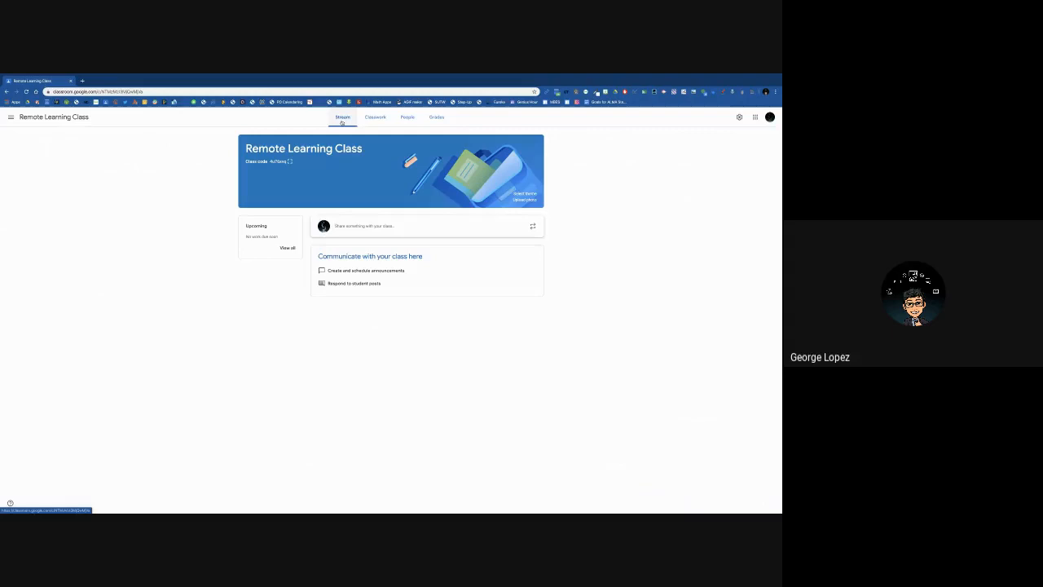
# - Create a new classwork question titled "What is your favorite fairly tale that you have read?"
pyautogui.click(376, 118)
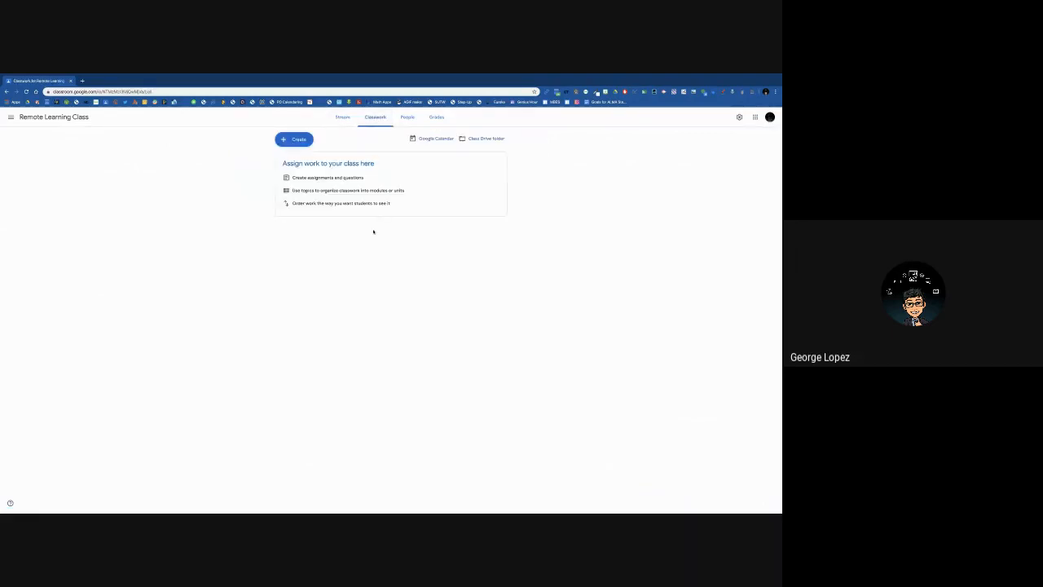
pyautogui.click(300, 141)
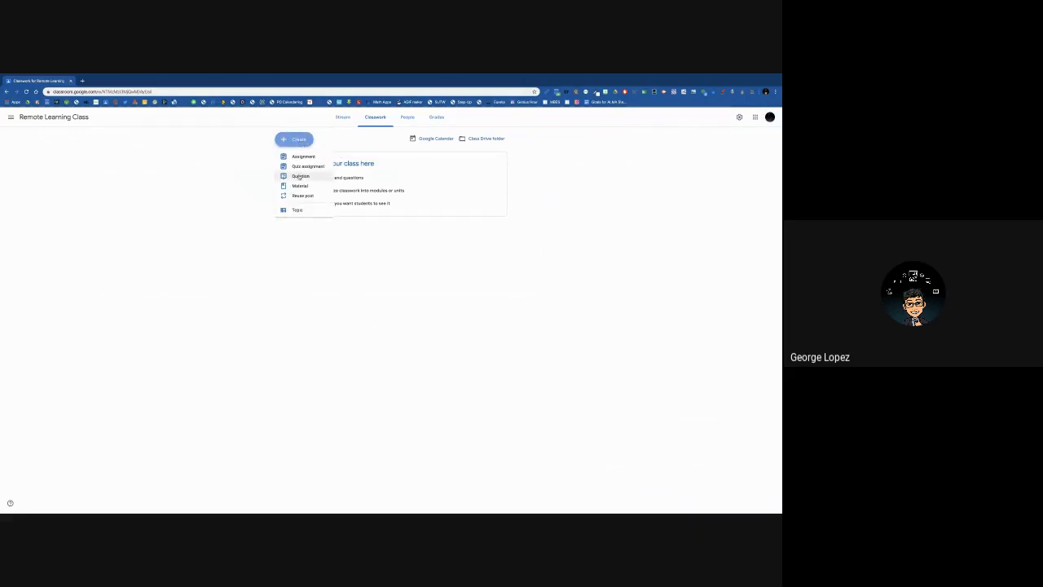
pyautogui.click(298, 176)
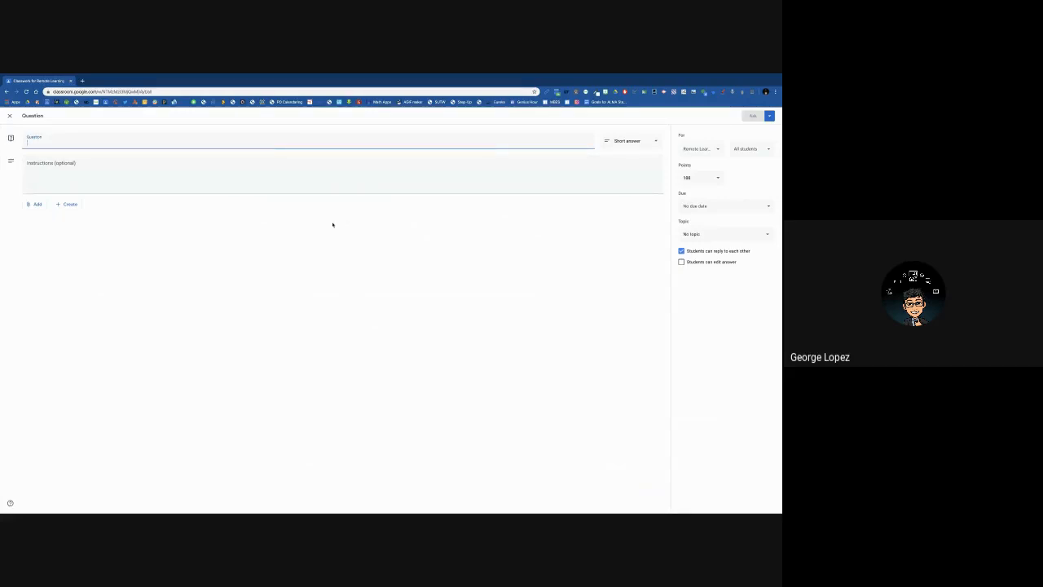
pyautogui.write('What is your favorite fairly tale that you have read?')
# - Add the instructions "Please closely look at the attached image and answer the question. Be sure to you proper grammar."
pyautogui.click(35, 163)
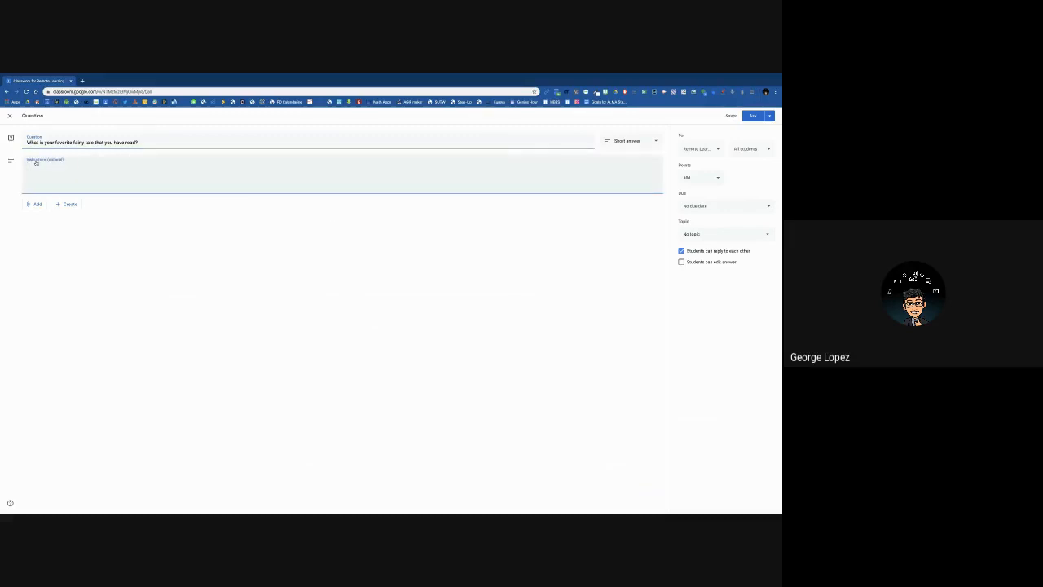
pyautogui.write('Please closely look at the attached image and answer the question. Be sure to you')
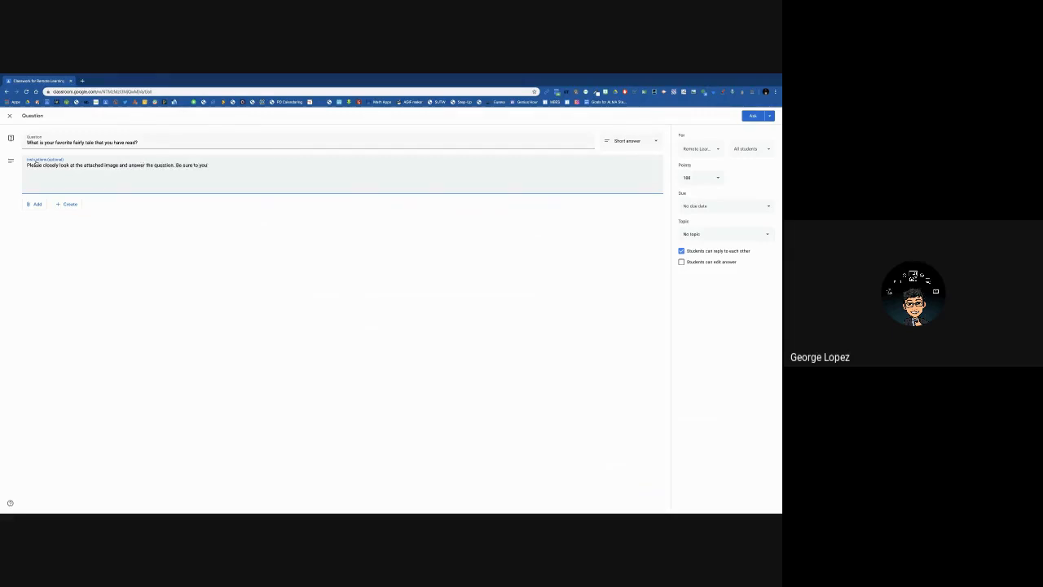
pyautogui.write(' proper grammar.')
# - Attach the image classic-fairy-tales.jpg from Google Drive to the question
pyautogui.click(37, 205)
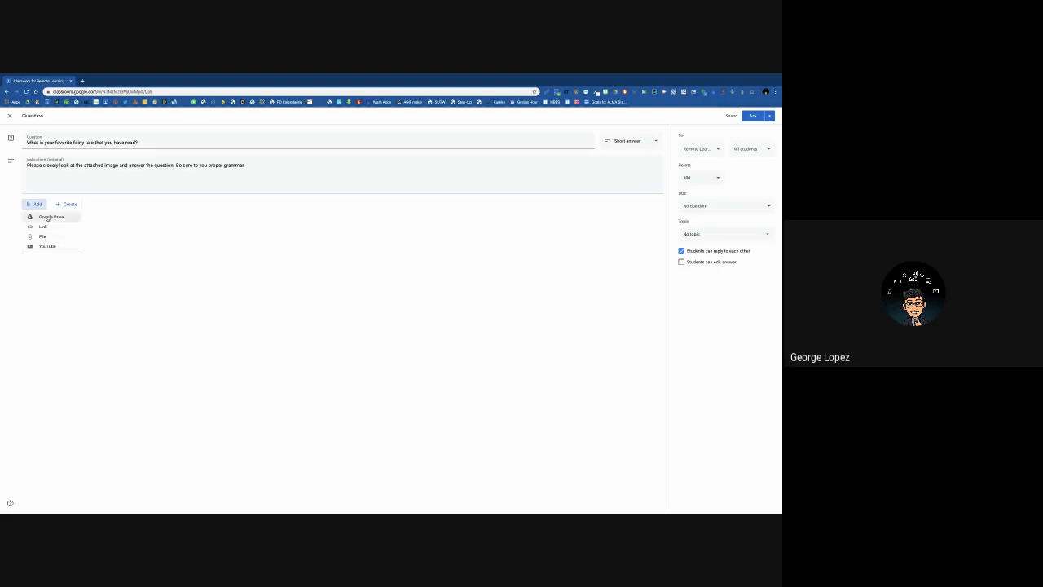
pyautogui.click(48, 218)
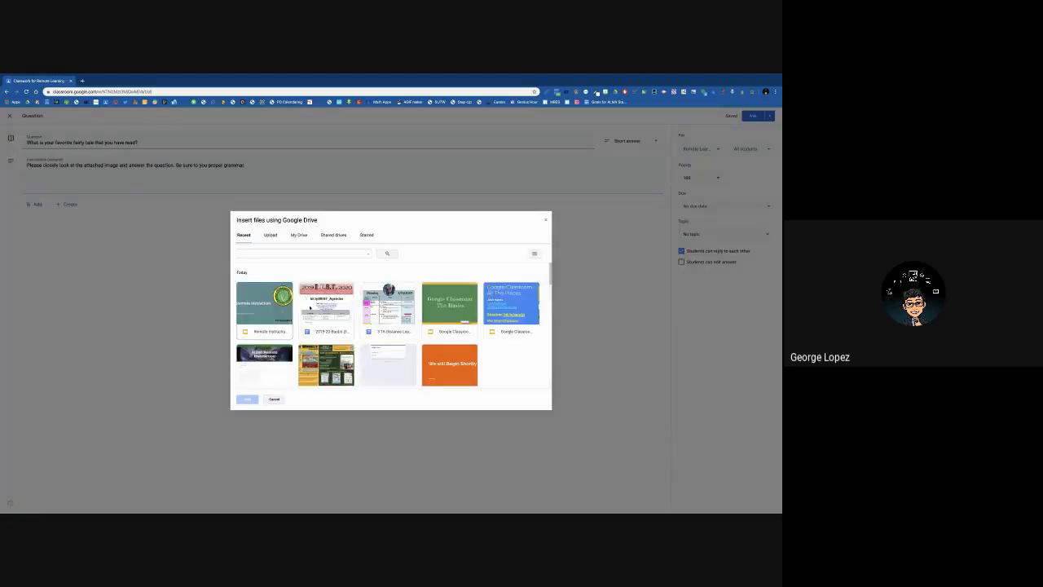
pyautogui.scroll(-5, 320, 315)
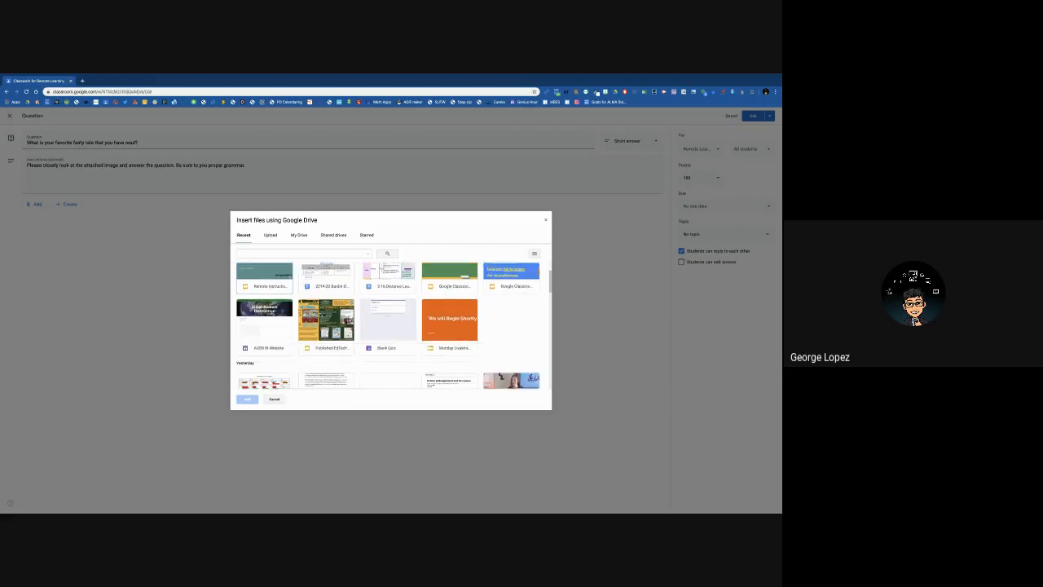
pyautogui.scroll(-10, 321, 314)
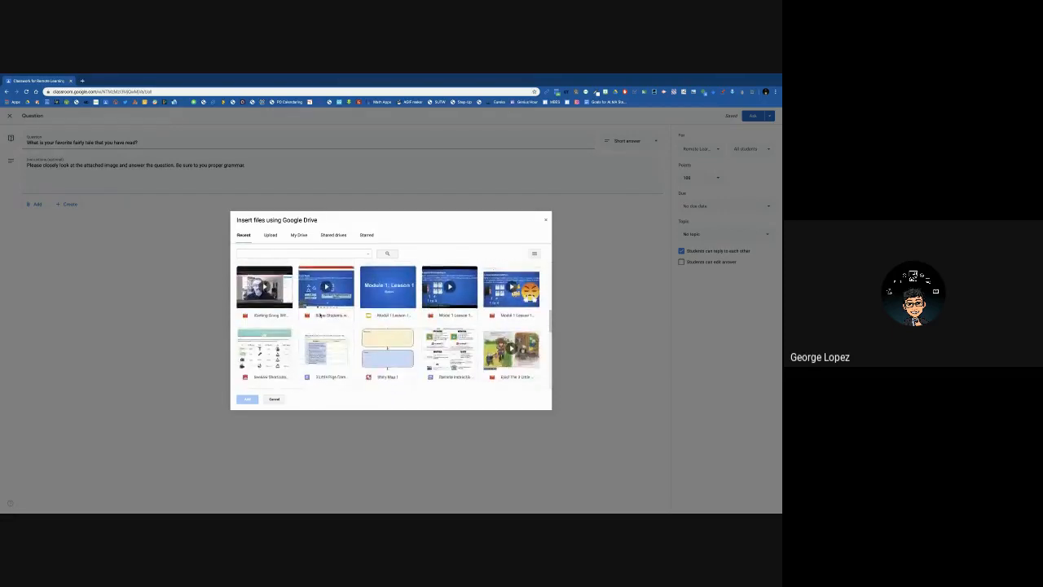
pyautogui.scroll(-1, 320, 315)
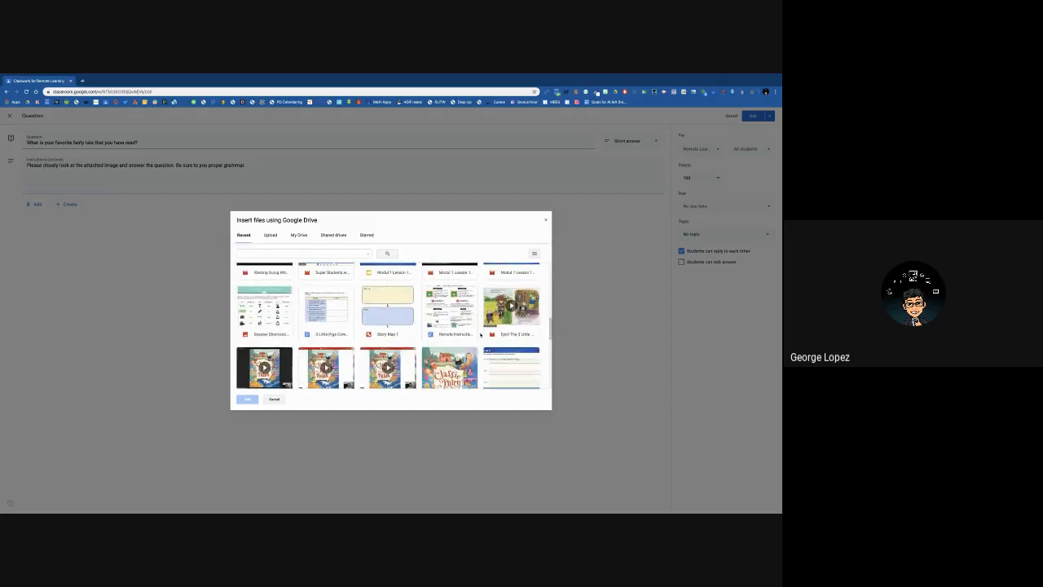
pyautogui.scroll(-2, 442, 326)
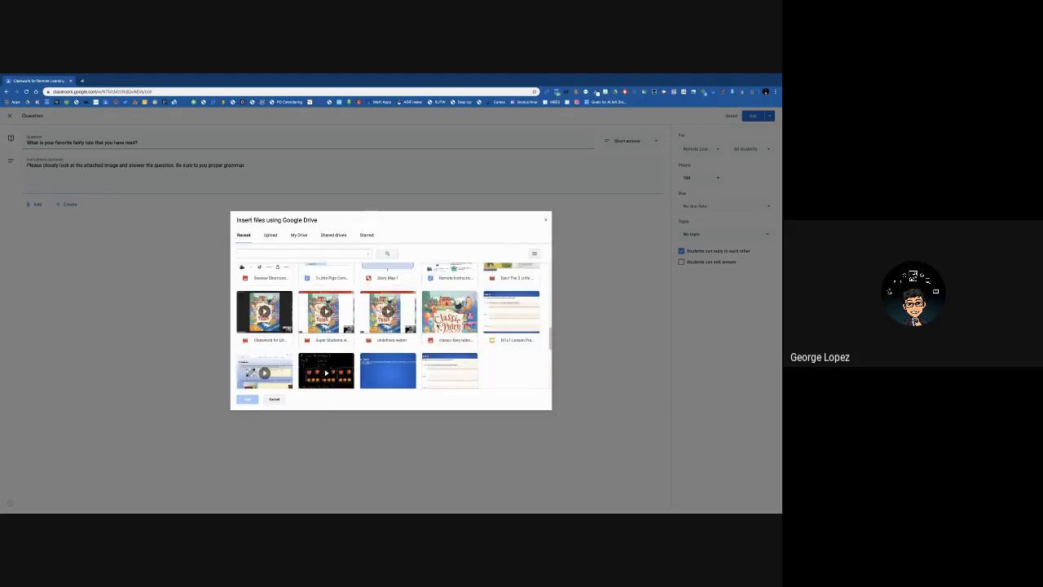
pyautogui.click(449, 313)
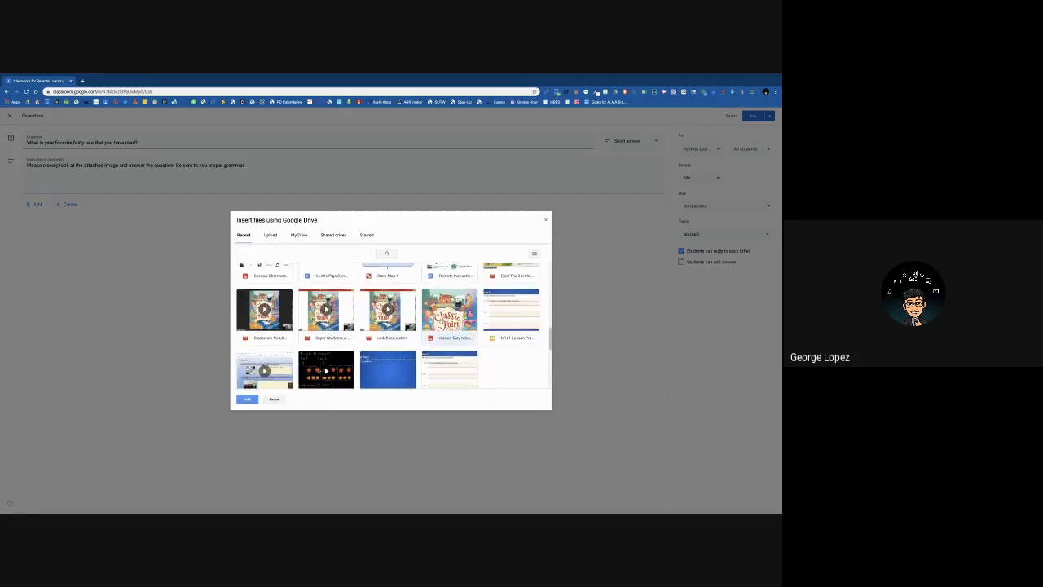
pyautogui.click(247, 399)
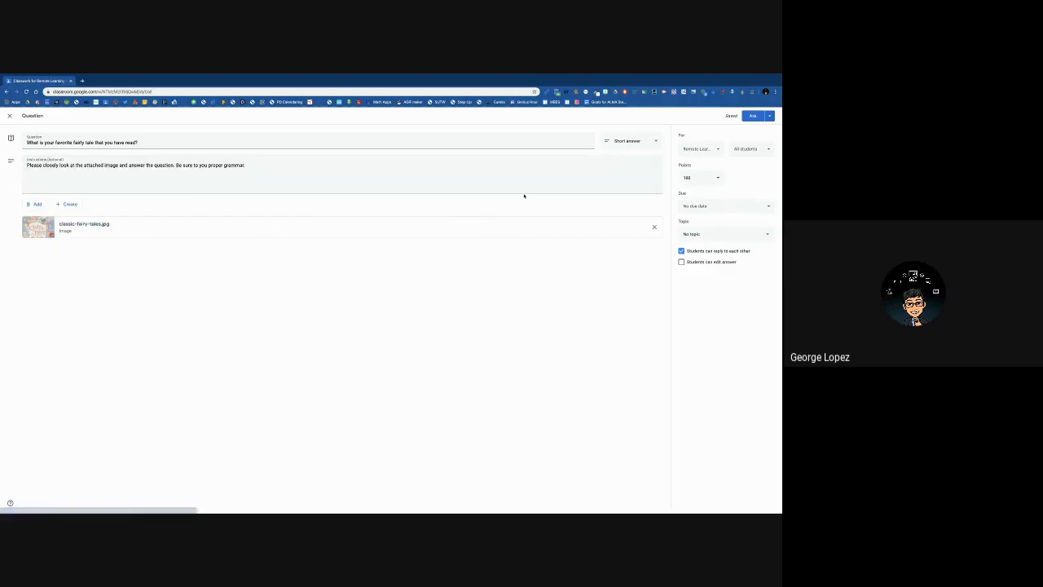
# - Post the question as Short answer under a new topic named "ELA Demo Lesson"
pyautogui.click(652, 144)
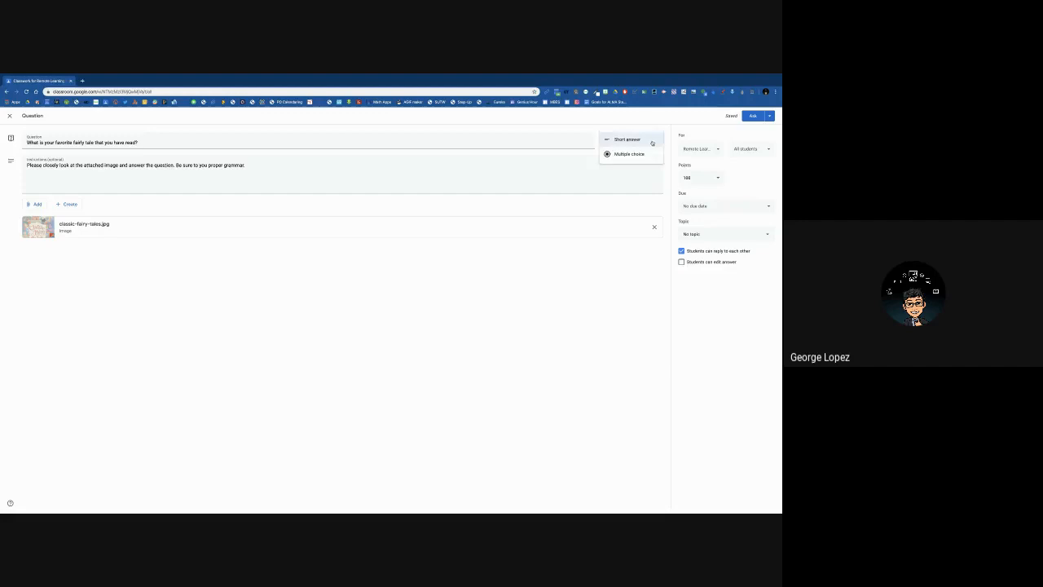
pyautogui.click(633, 138)
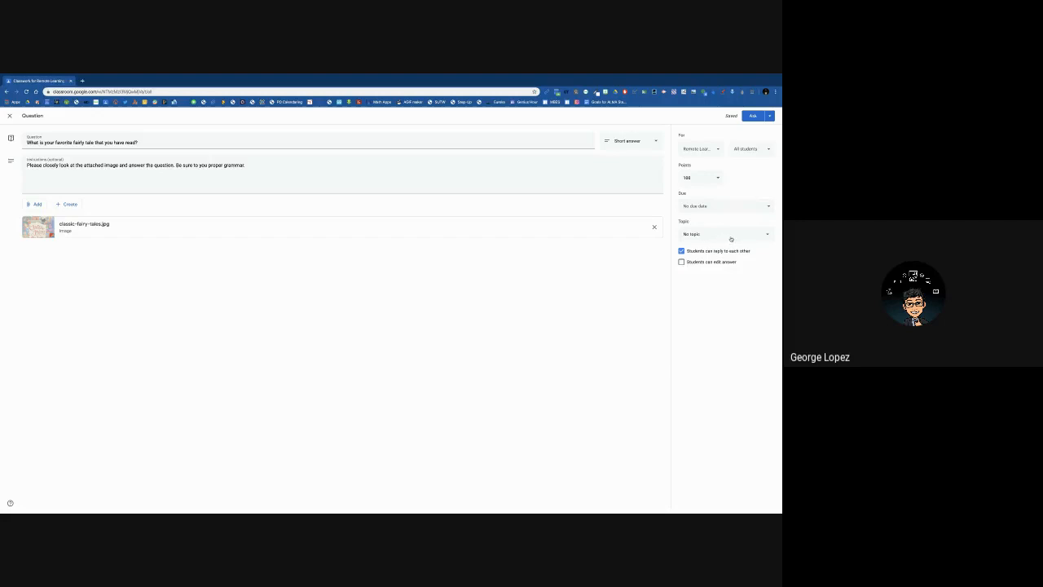
pyautogui.click(731, 237)
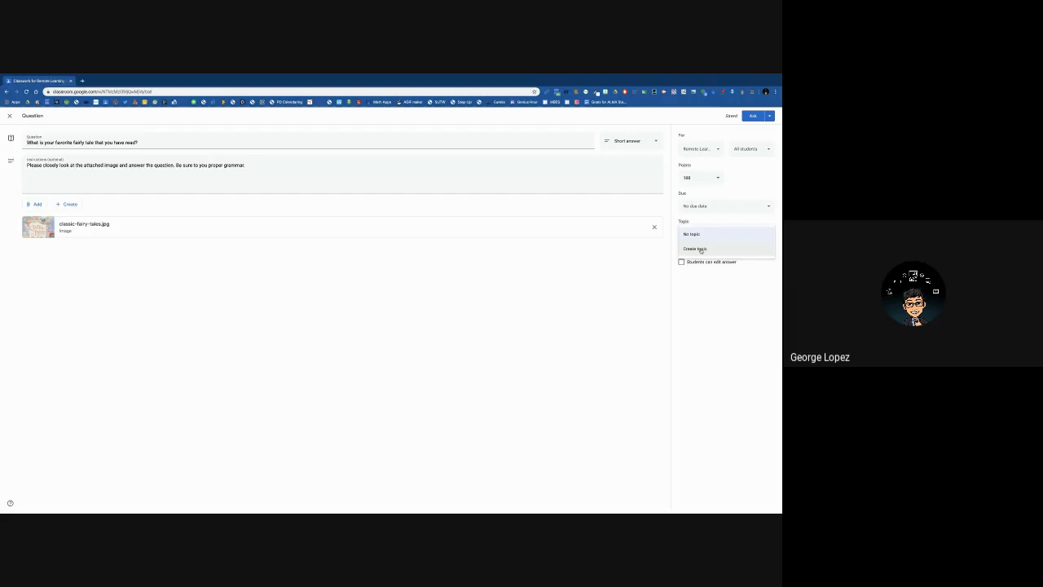
pyautogui.click(699, 249)
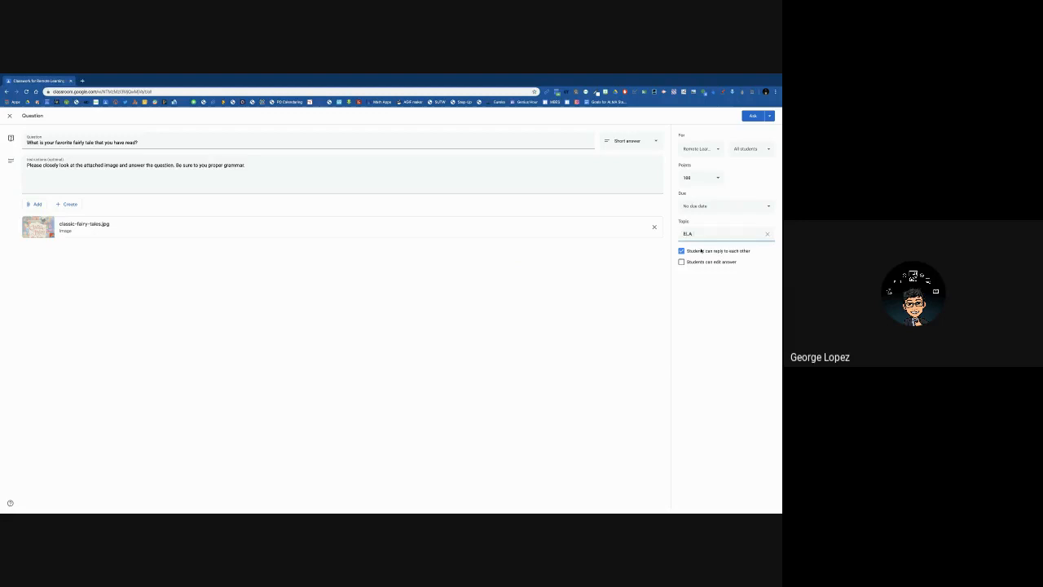
pyautogui.write('ELA Demo Lesson')
pyautogui.click(709, 279)
pyautogui.click(752, 115)
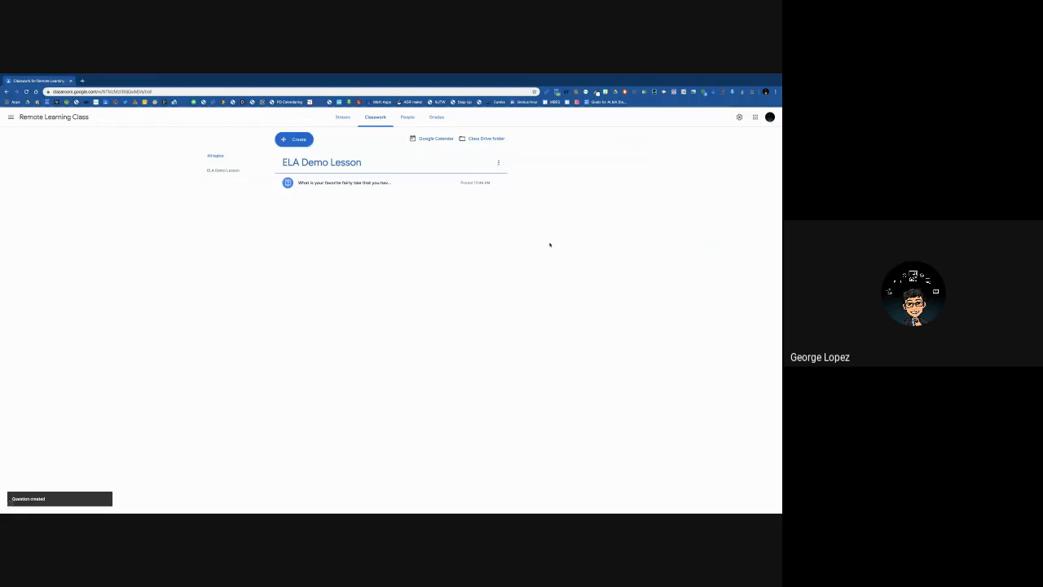
# - Switch to the student's view of the class and open the newly posted fairy tale question from the stream
pyautogui.hotkey('ctrl', 'Right')
pyautogui.hotkey('ctrl', 'Right')
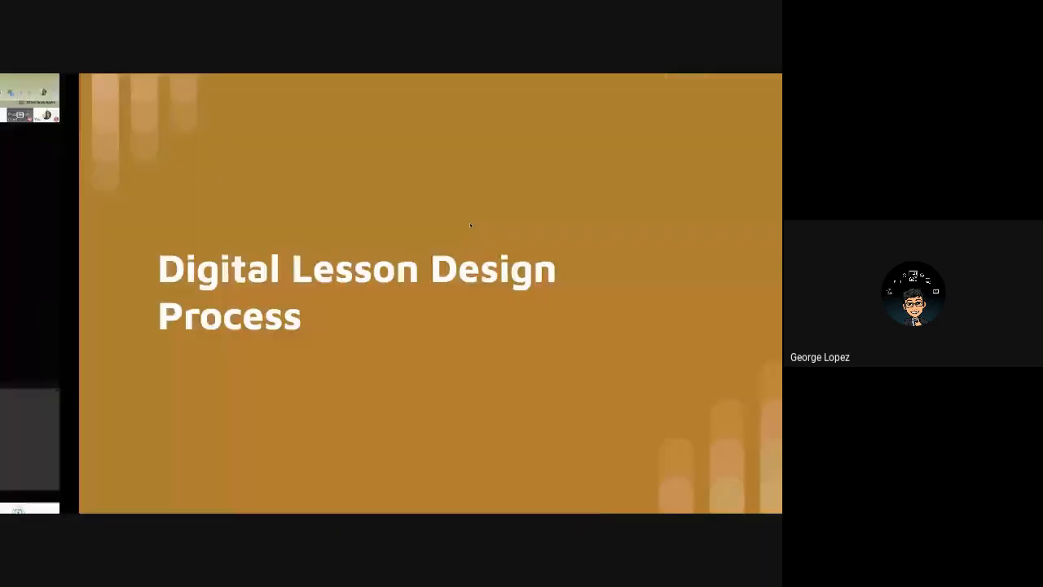
pyautogui.hotkey('ctrl', 'Right')
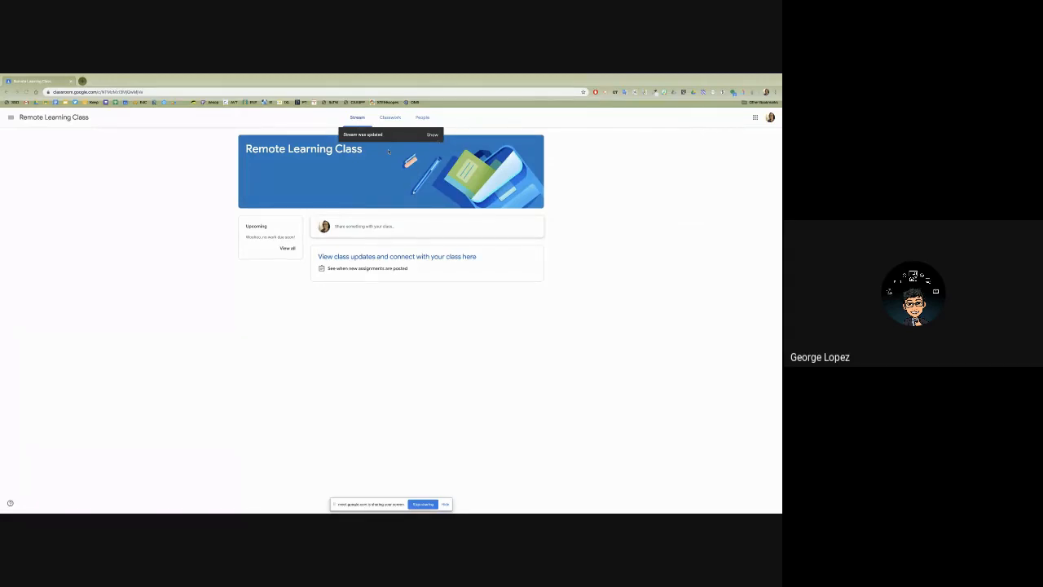
pyautogui.click(432, 134)
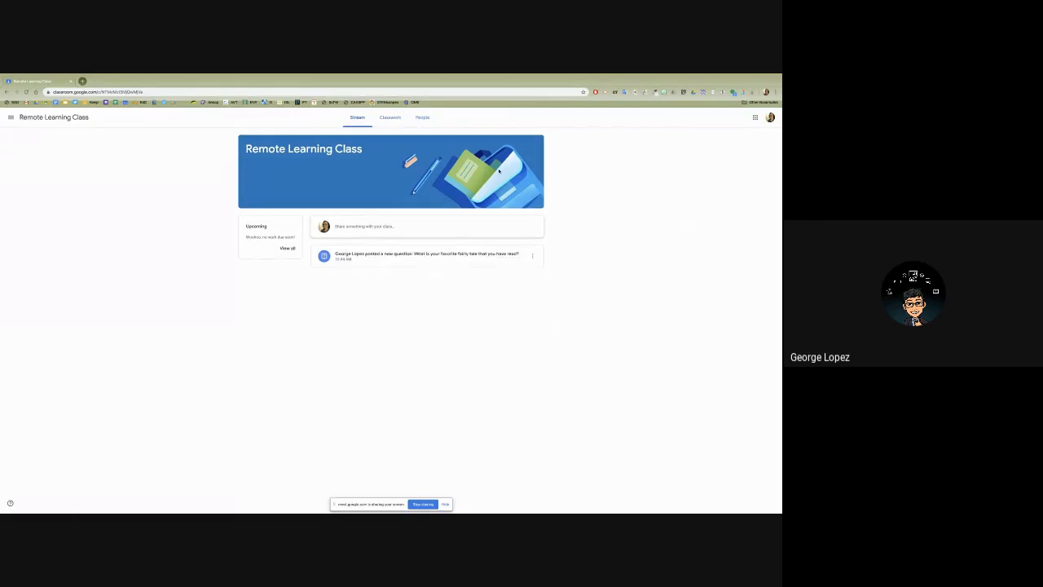
pyautogui.click(351, 257)
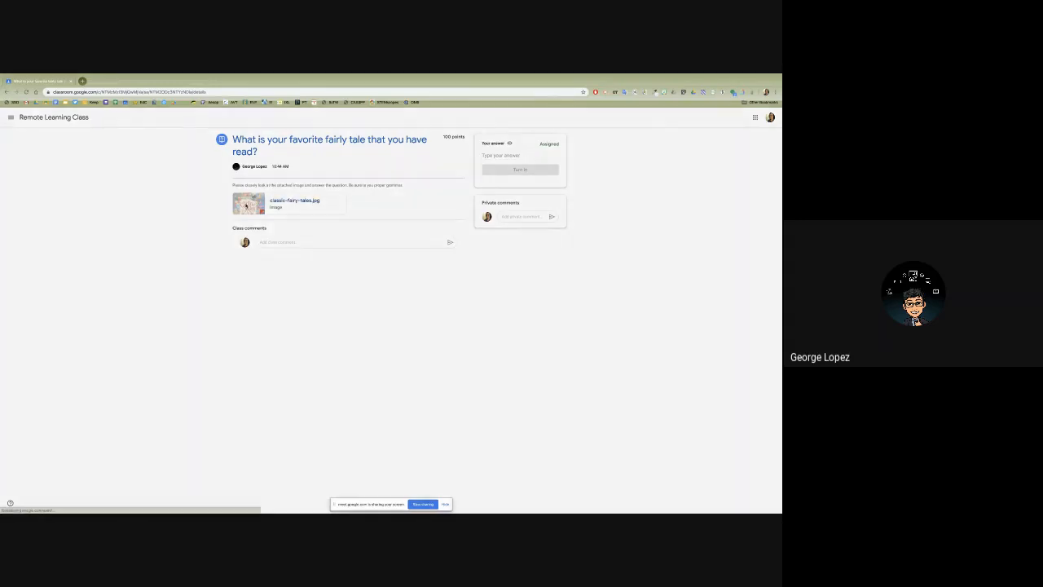
# - View the attached classic-fairy-tales.jpg image, close it, and check the question's answer and class comment fields
pyautogui.click(246, 205)
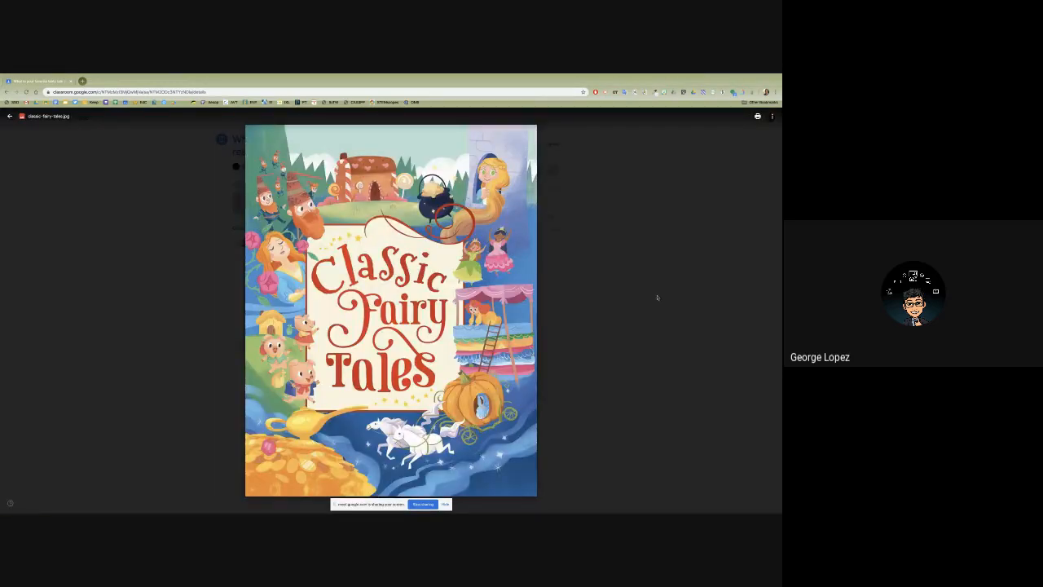
pyautogui.click(649, 299)
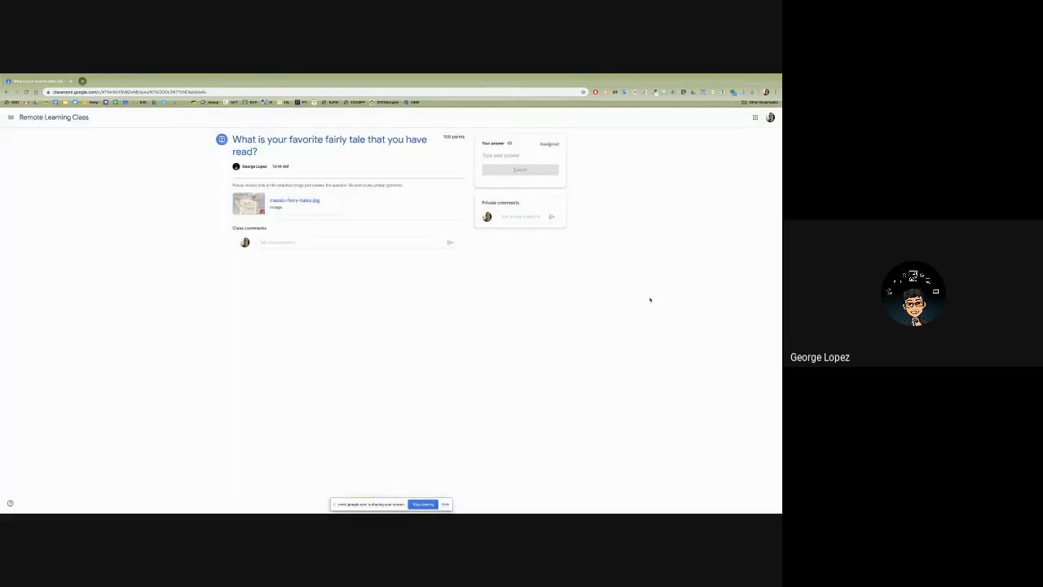
pyautogui.click(505, 156)
pyautogui.click(277, 242)
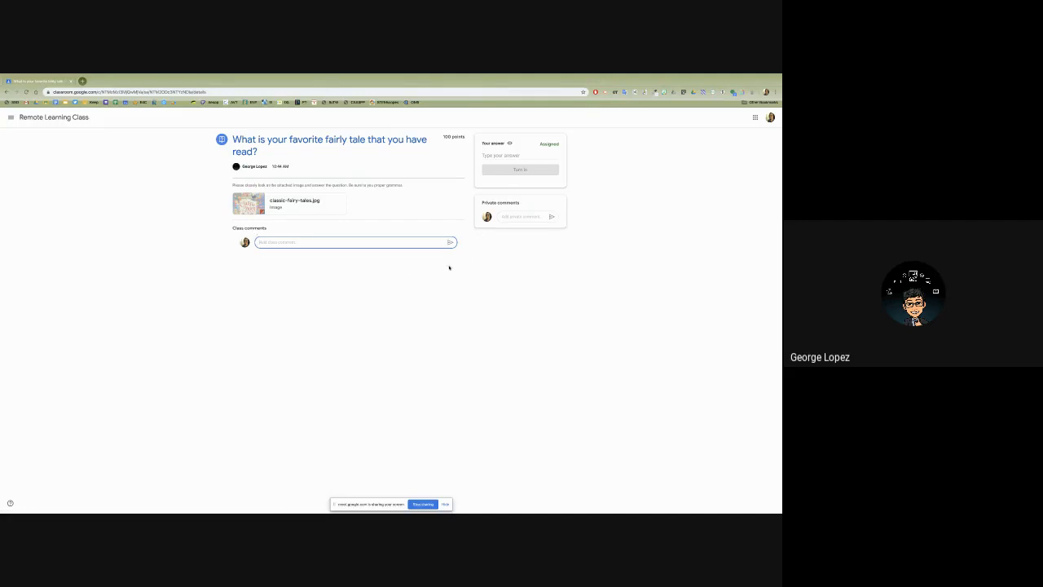
# - Answer the question with "My favorite fairy tale is Rapunzel." and turn it in
pyautogui.click(495, 155)
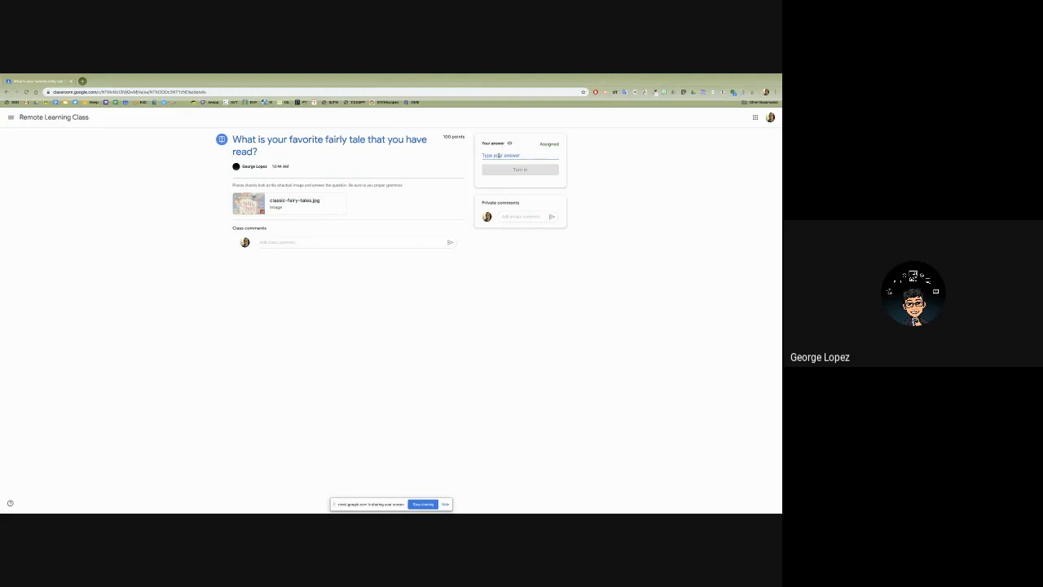
pyautogui.write('My fav')
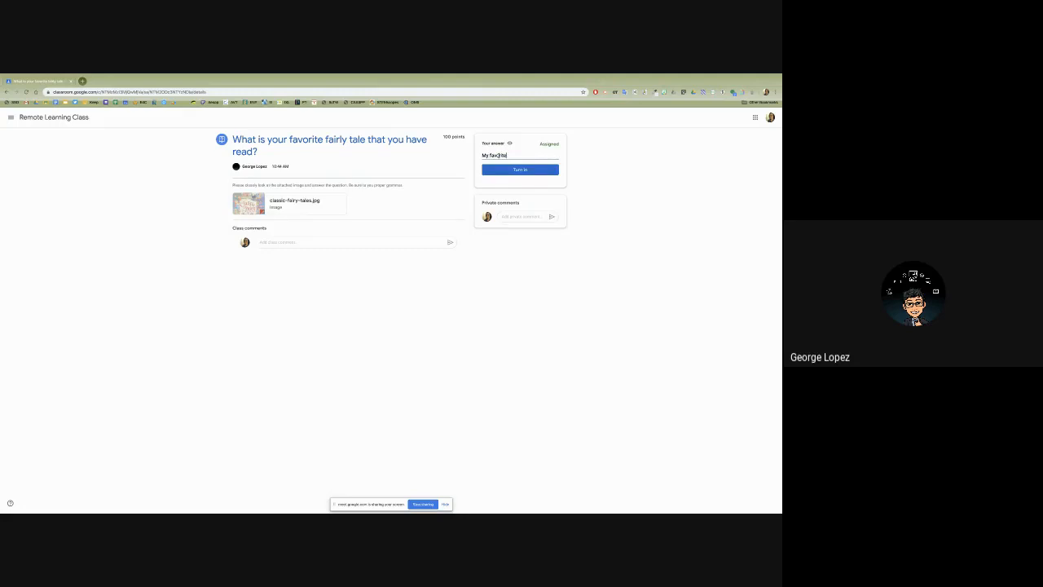
pyautogui.write('orite fairy tale is Rapunzel.')
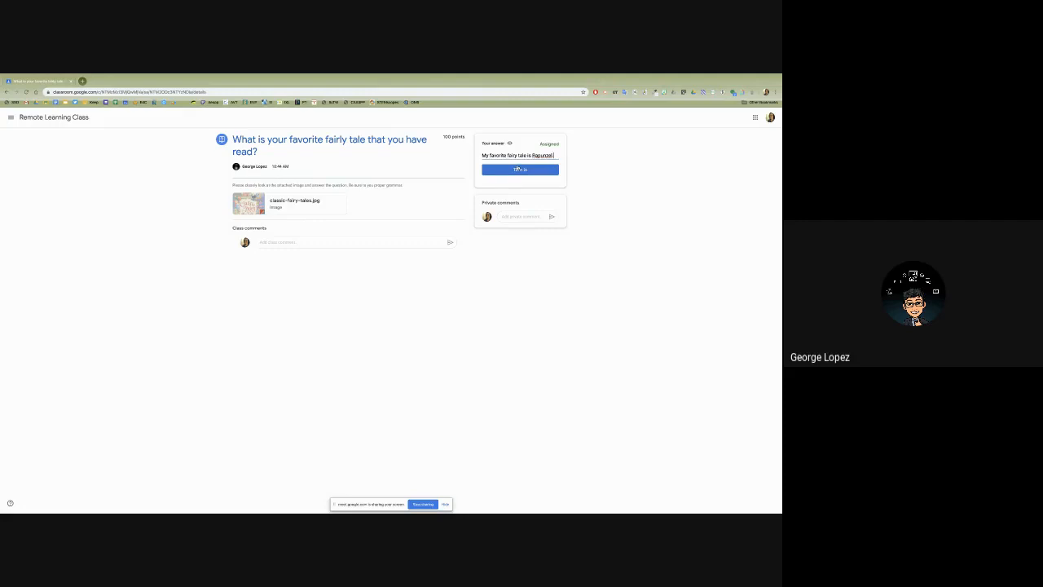
pyautogui.click(520, 169)
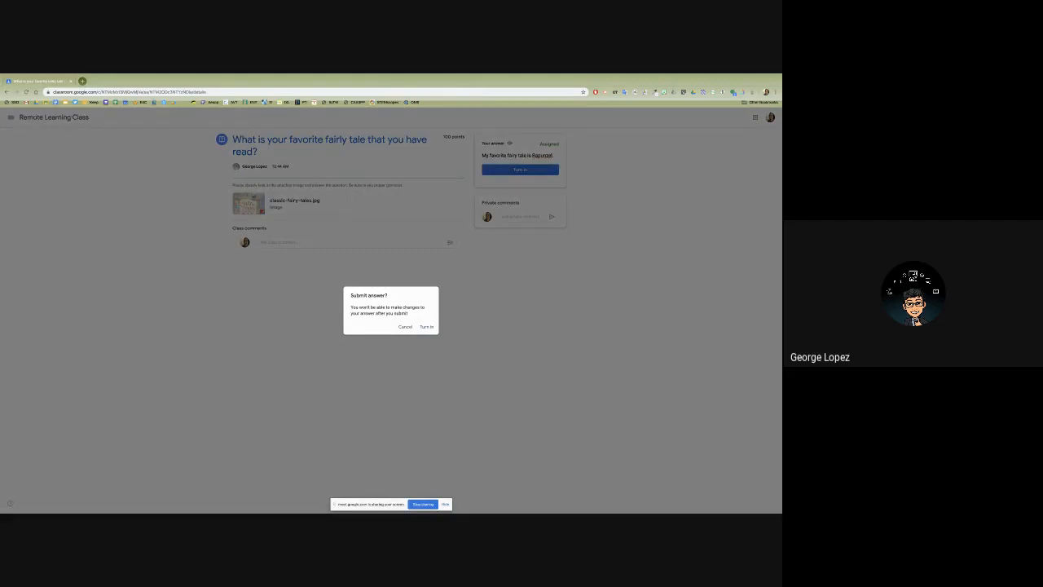
pyautogui.click(445, 503)
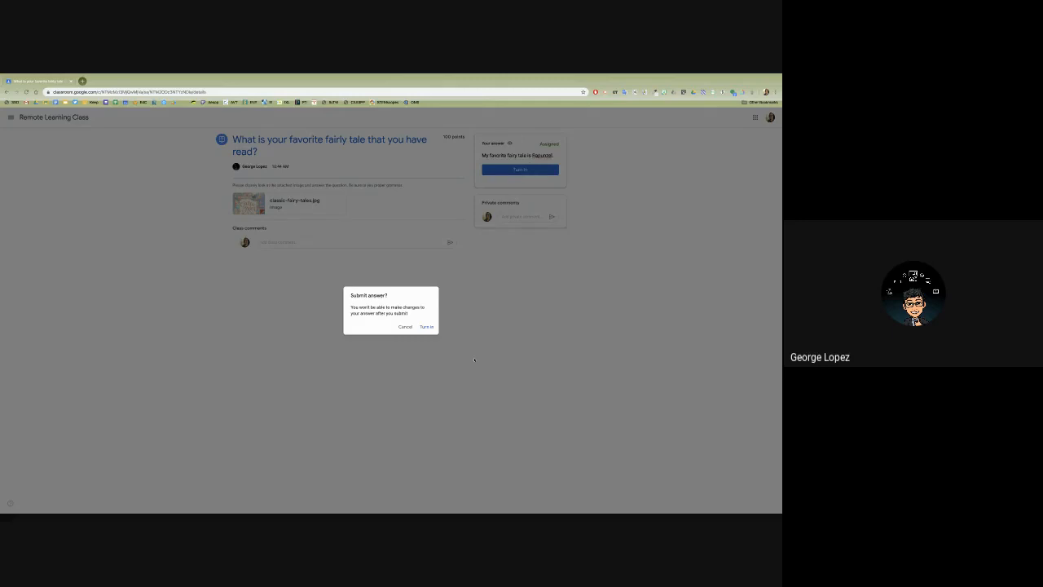
pyautogui.click(423, 326)
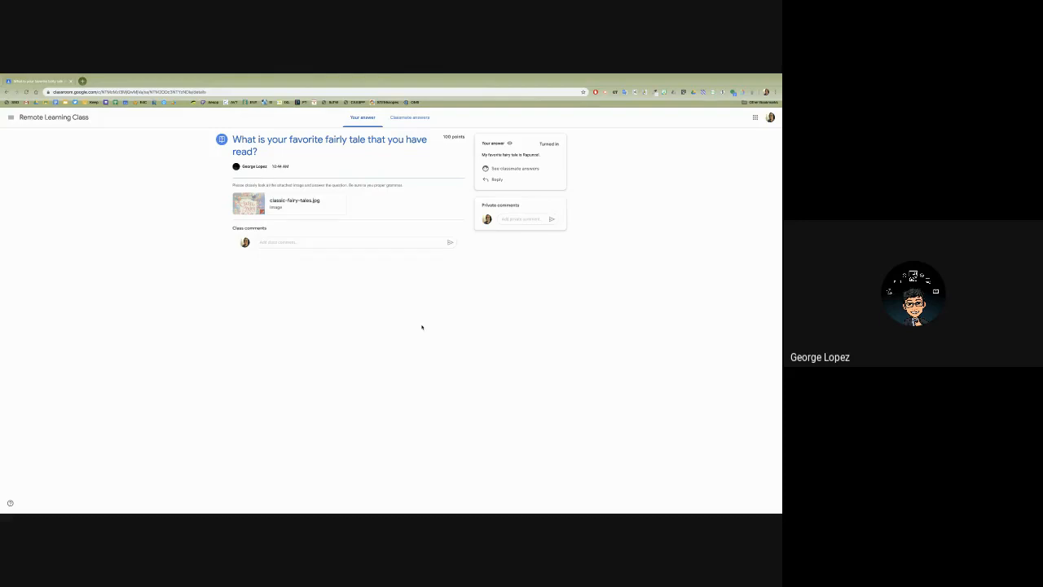
# - Switch to the Google Meet call to present the teacher's screen, and bring up the teacher's Classwork page for Remote Learning Class
pyautogui.hotkey('ctrl', 'Left')
pyautogui.hotkey('ctrl', 'Left')
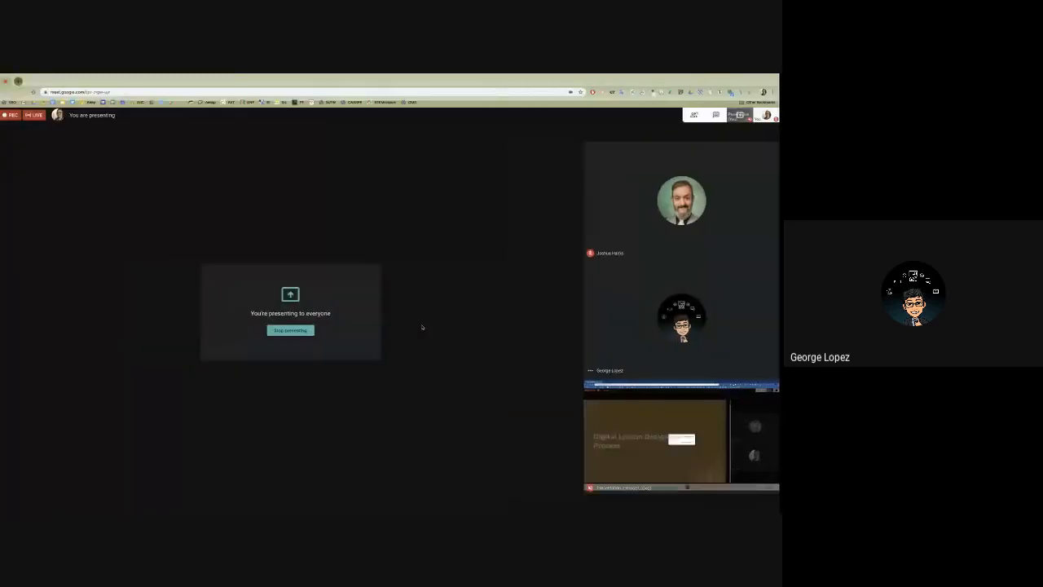
pyautogui.click(741, 499)
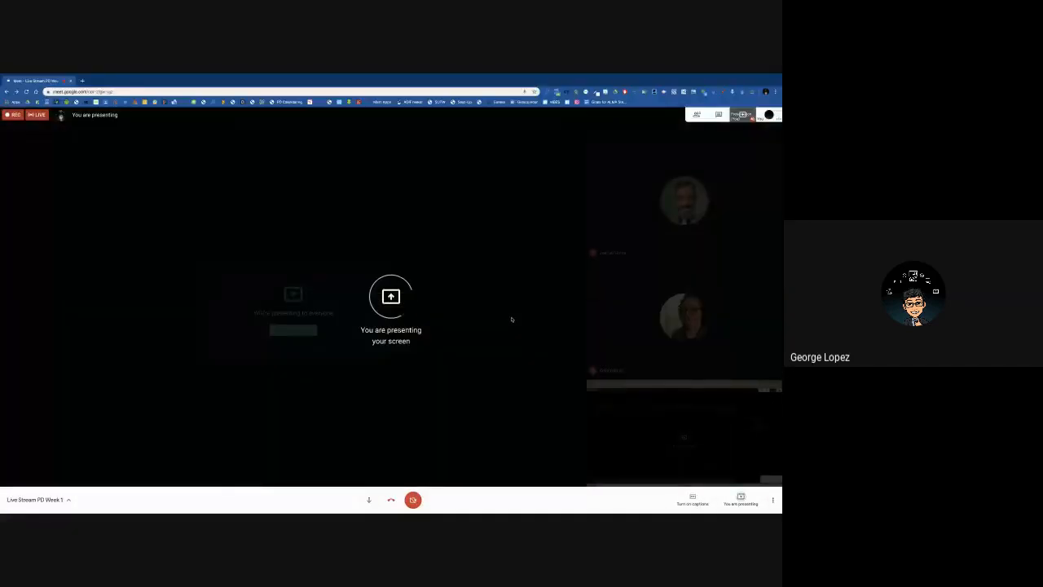
pyautogui.hotkey('ctrl', 'Right')
pyautogui.hotkey('ctrl', 'Right')
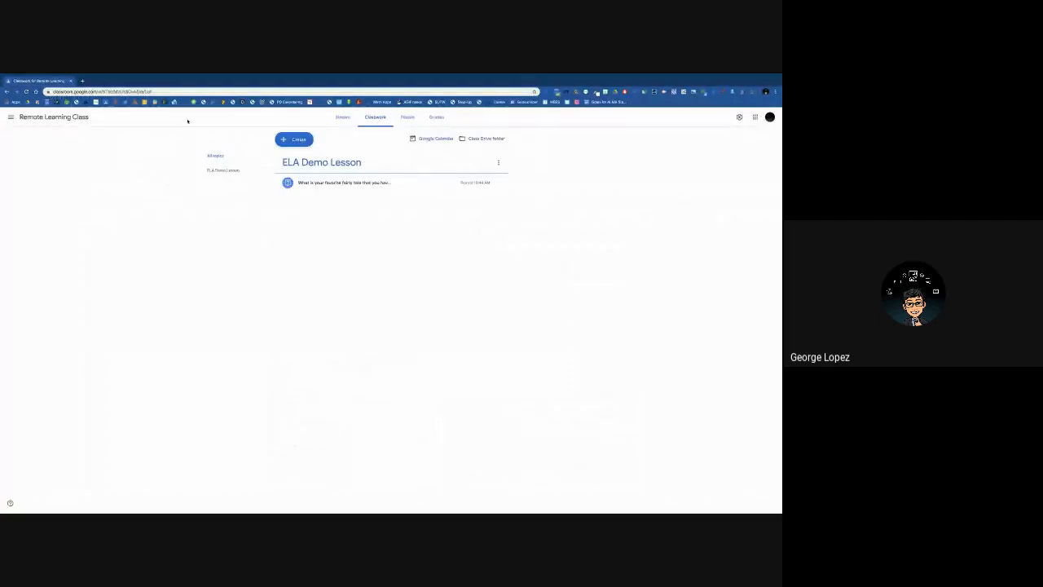
# - Refresh the Classwork page and open the fairy tale question under ELA Demo Lesson to view its student answers
pyautogui.click(27, 92)
pyautogui.click(316, 183)
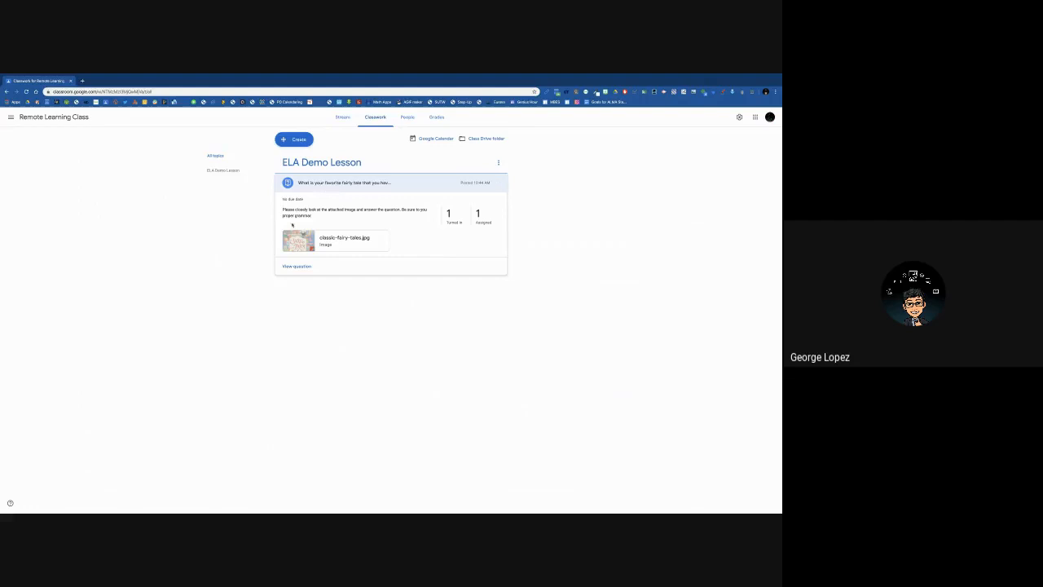
pyautogui.click(297, 266)
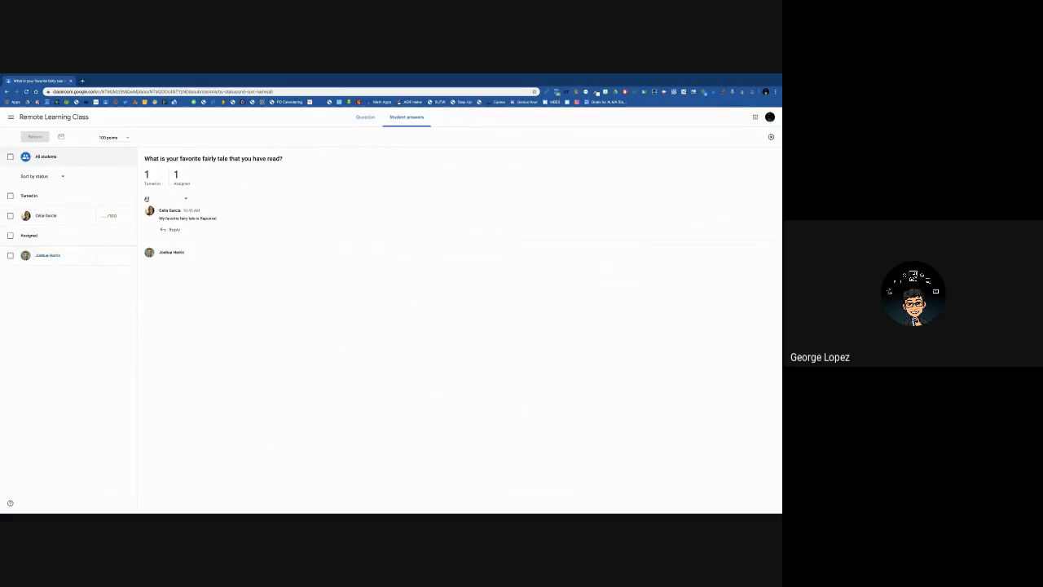
# - Check the turned-in student's answer and grade field, and view the question's own page with its instructions and class comments
pyautogui.click(105, 216)
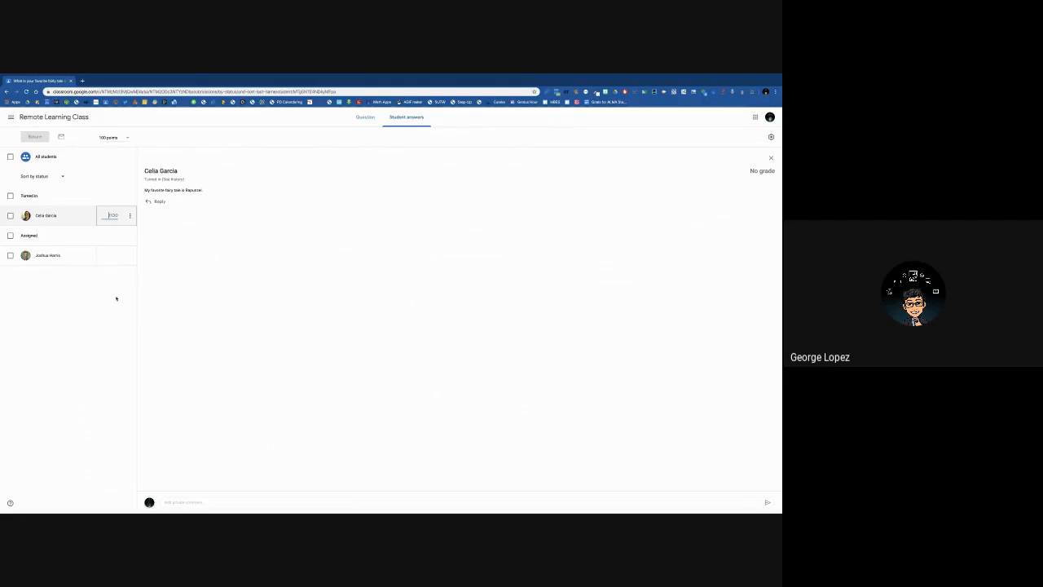
pyautogui.click(167, 334)
pyautogui.click(361, 118)
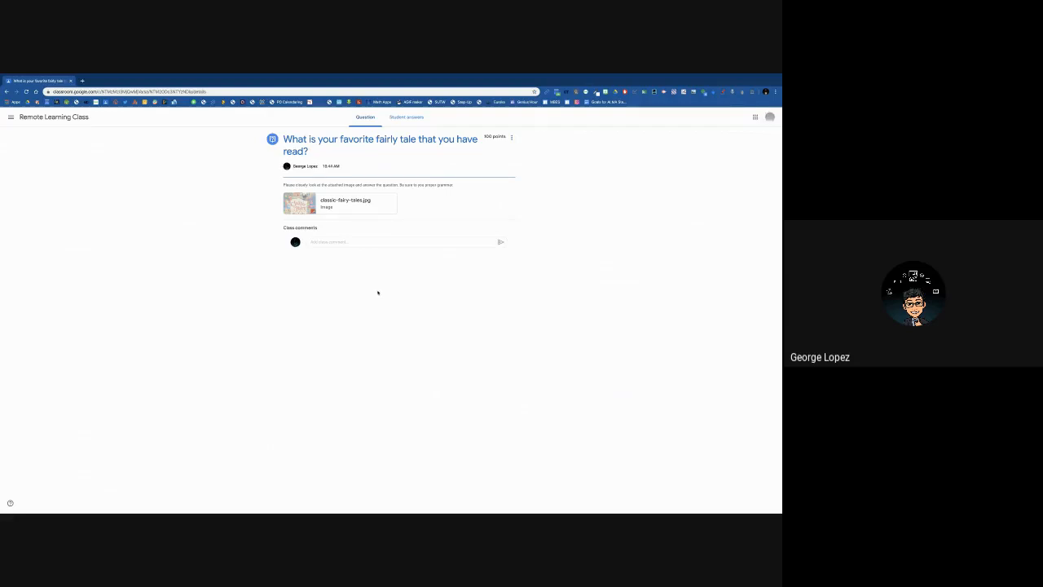
# - Switch from the class to the slideshow showing the "Texts for Close Reading" slide
pyautogui.hotkey('ctrl', 'Left')
pyautogui.hotkey('ctrl', 'Left')
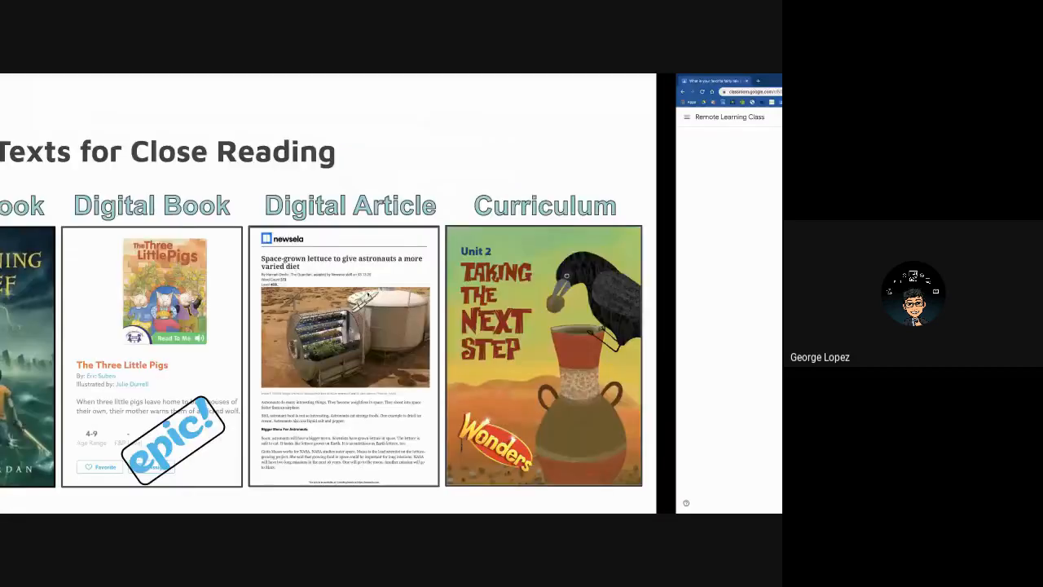
pyautogui.hotkey('ctrl', 'Left')
pyautogui.hotkey('ctrl', 'Right')
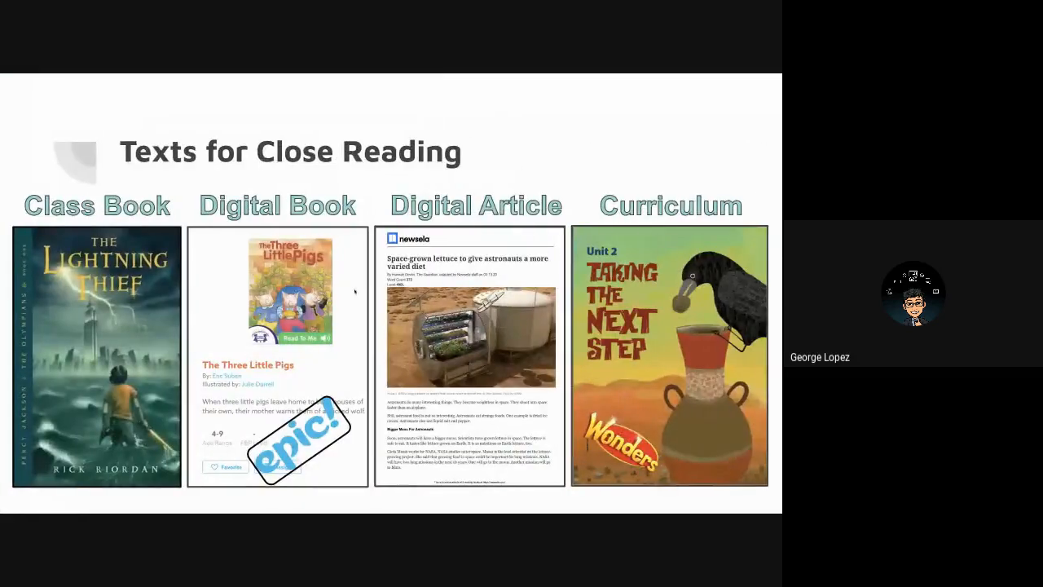
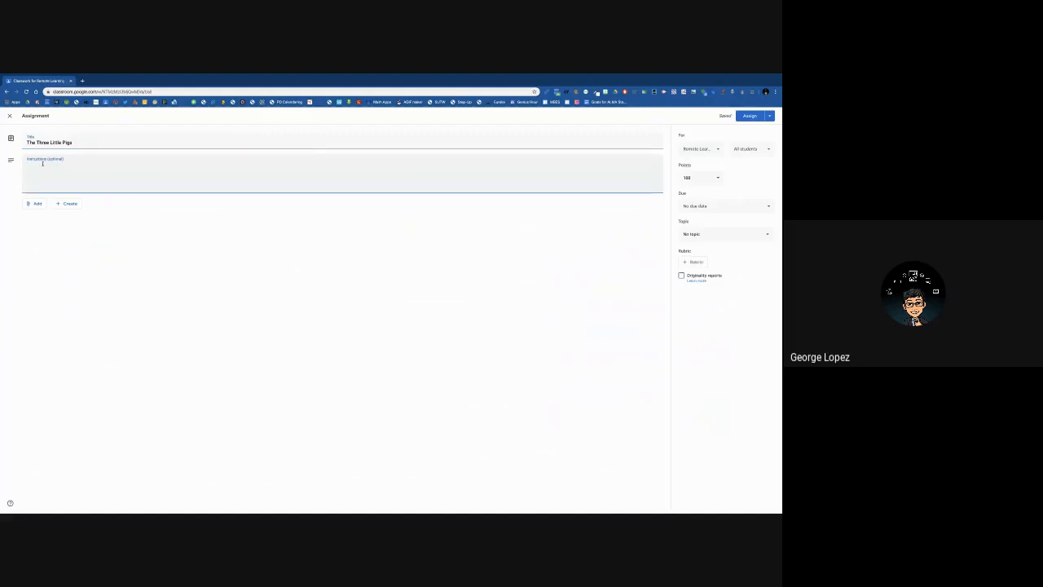
pyautogui.write('Wat')
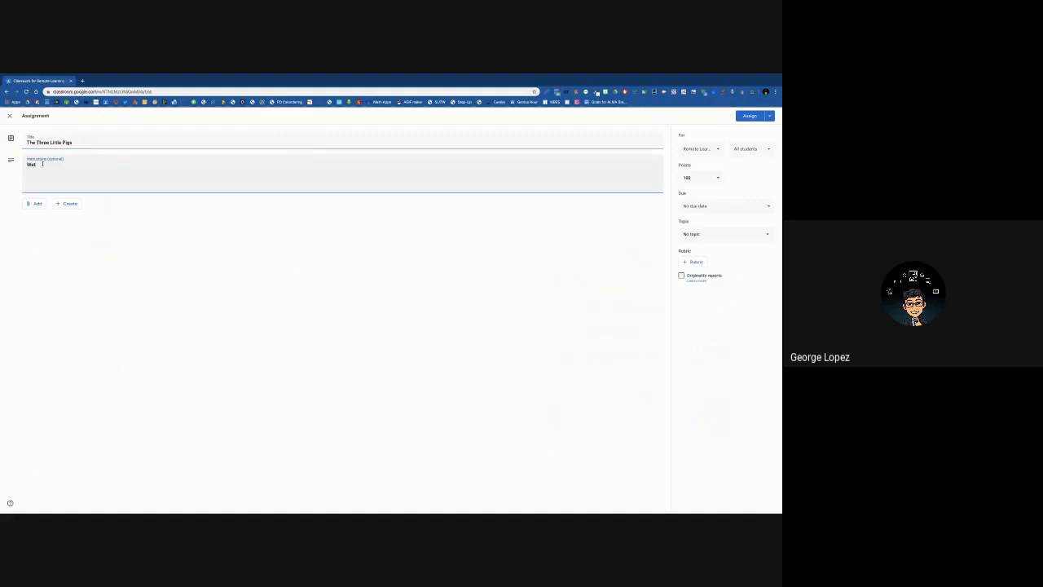
pyautogui.write('ch or read the digital book')
# - Replace the assignment instructions with "Listen to the read aloud attached to this assignment and then complete the graphic organizer.", correcting the spelling of "assignment"
pyautogui.moveTo(93, 164); pyautogui.dragTo(19, 167)
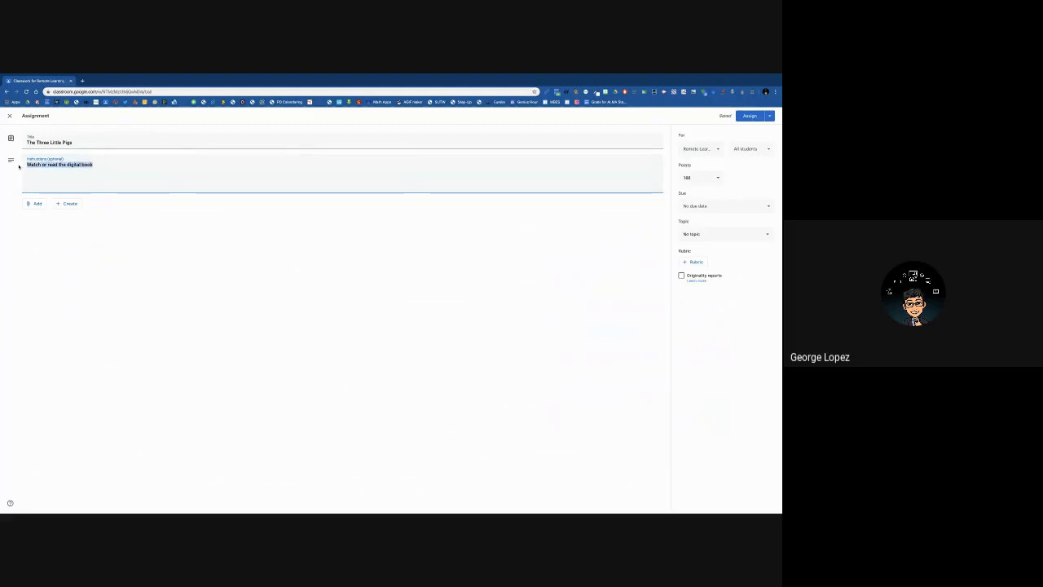
pyautogui.write('Listen to the read aloud attached to this assignment and')
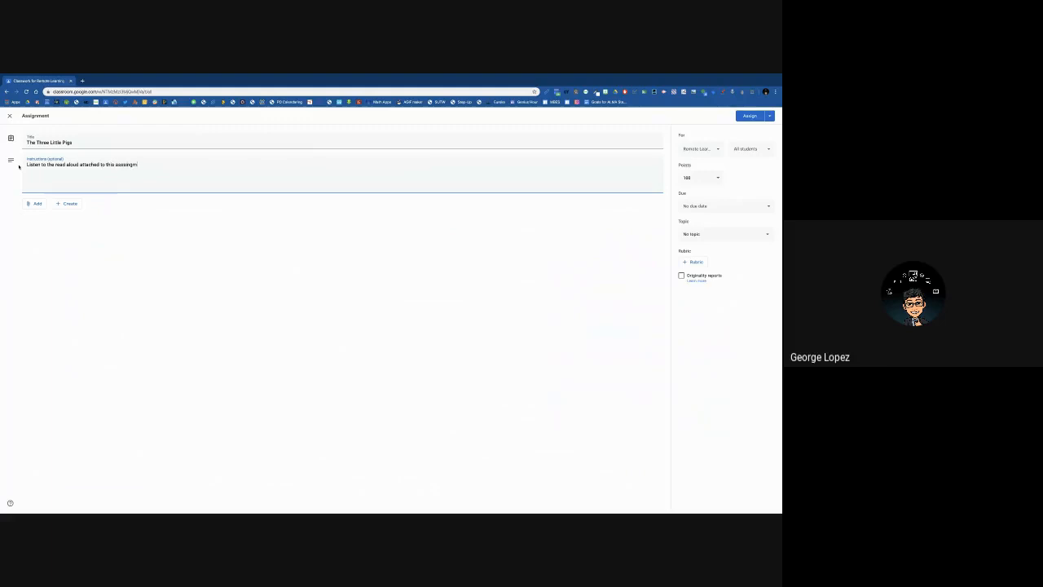
pyautogui.write(' then reso')
pyautogui.write('por')
pyautogui.write('s')
pyautogui.press('BackSpace')
pyautogui.press('BackSpace')
pyautogui.press('BackSpace')
pyautogui.write('complete the graphic organizer')
pyautogui.rightClick(122, 165)
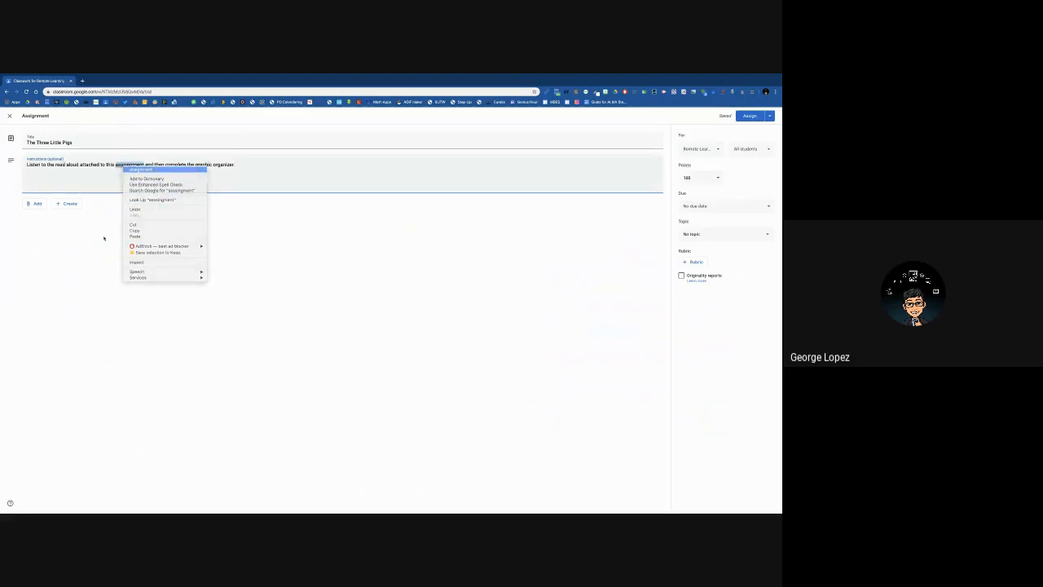
pyautogui.press('Return')
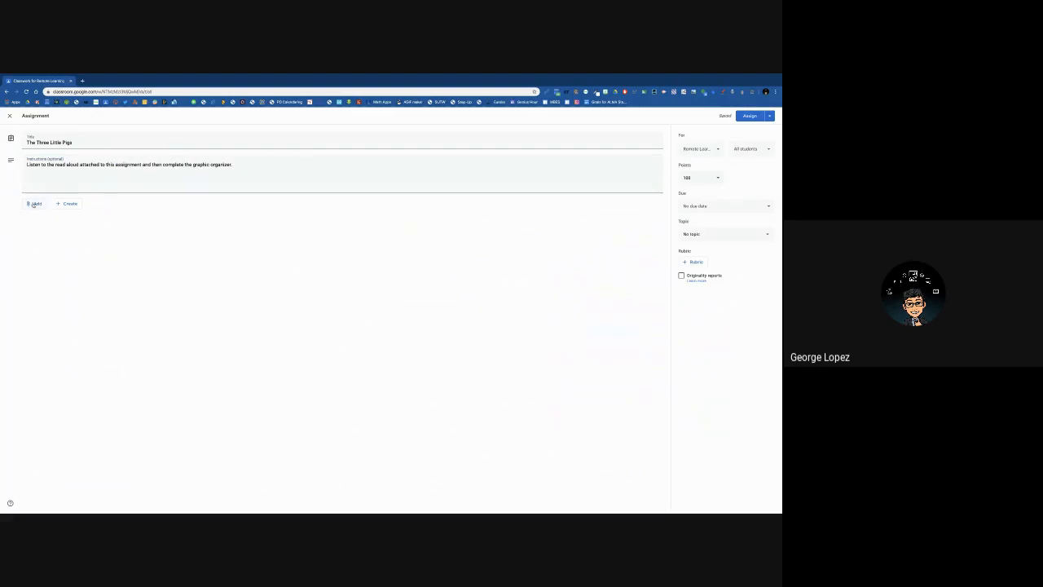
# - Attach the video "Epic! The 3 Little Pigs.webm" from Google Drive to the assignment
pyautogui.click(34, 205)
pyautogui.click(46, 217)
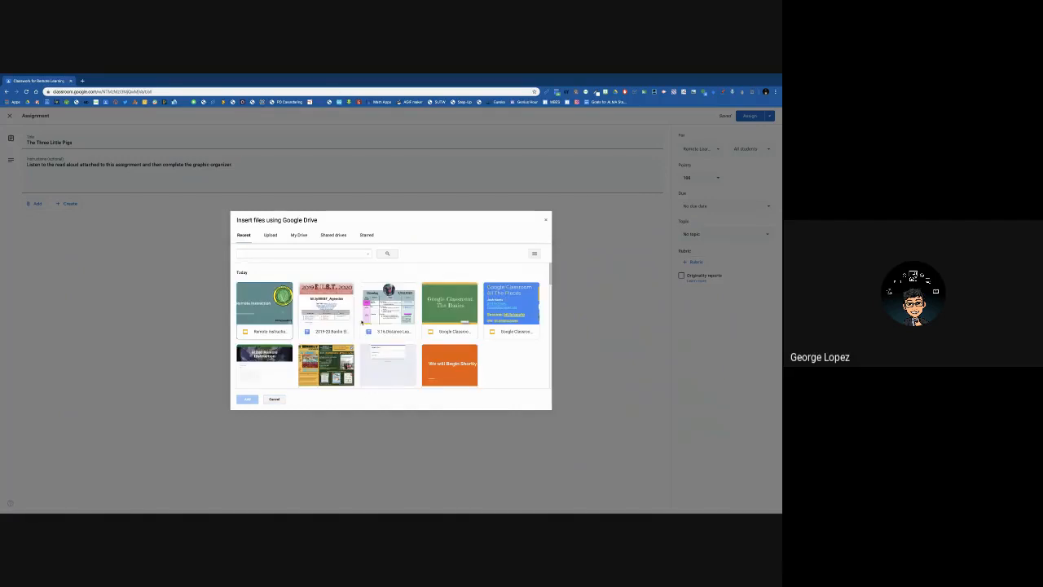
pyautogui.scroll(-5, 418, 351)
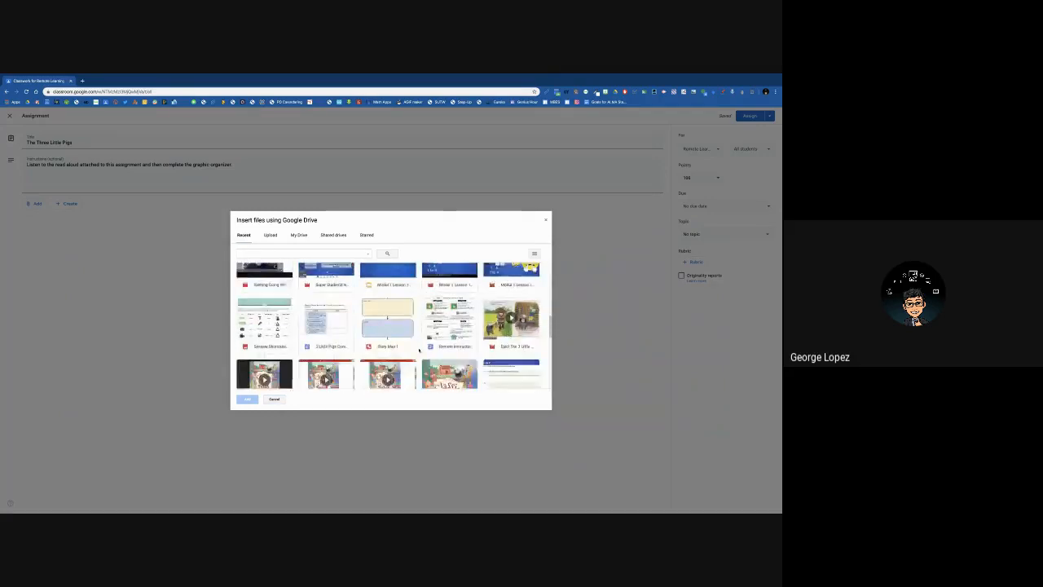
pyautogui.scroll(1, 419, 350)
pyautogui.click(511, 285)
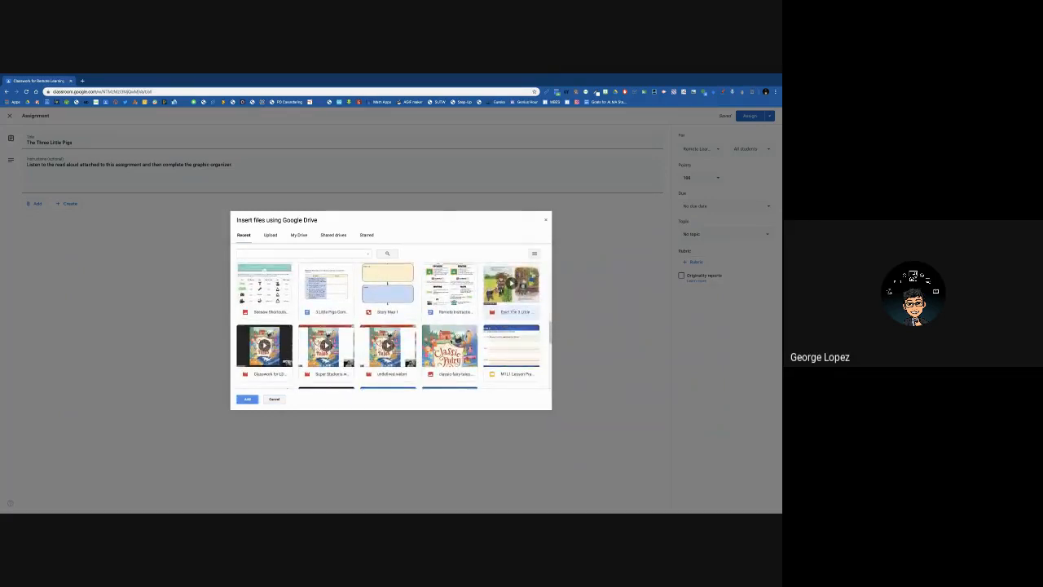
pyautogui.click(247, 400)
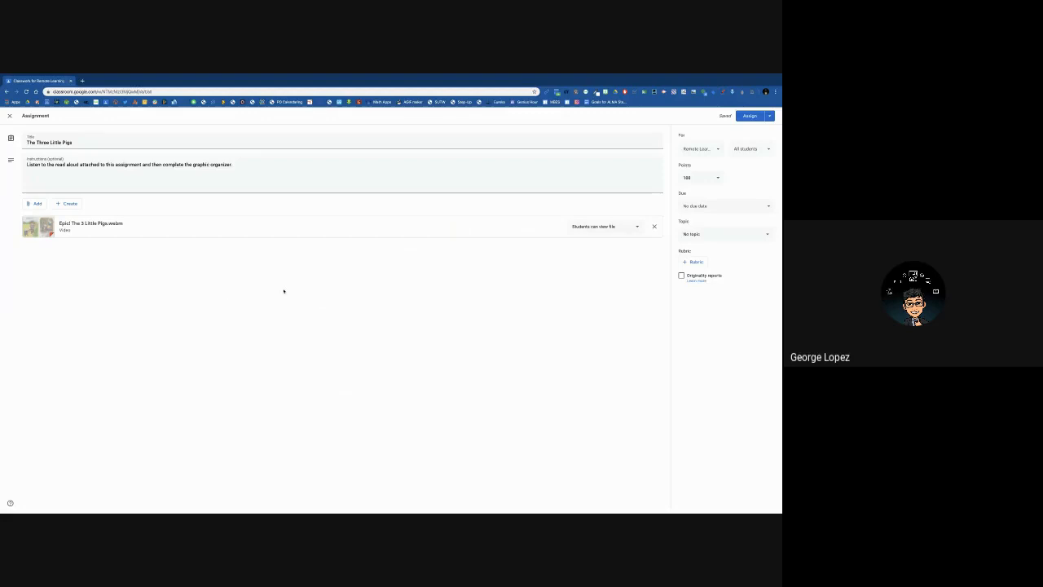
# - Attach the "Story Map 1" drawing from Google Drive as the assignment's graphic organizer
pyautogui.click(38, 205)
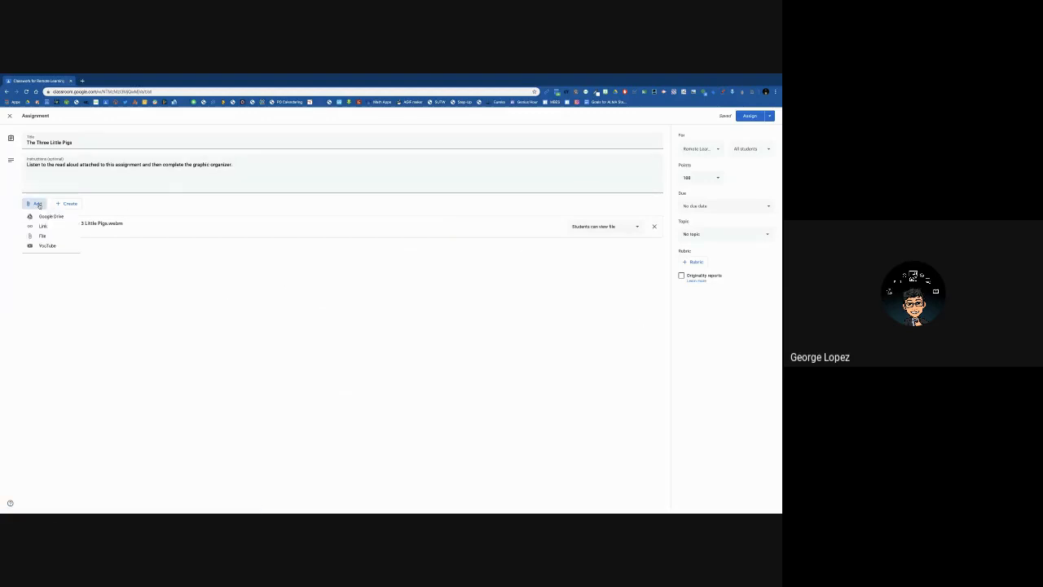
pyautogui.click(44, 215)
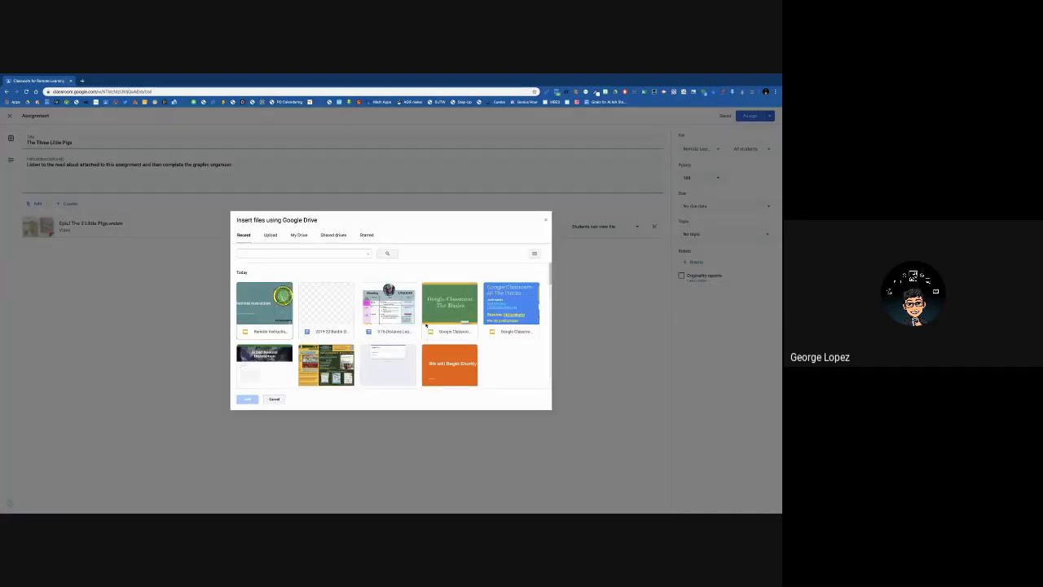
pyautogui.scroll(-3, 426, 337)
pyautogui.scroll(-10, 415, 328)
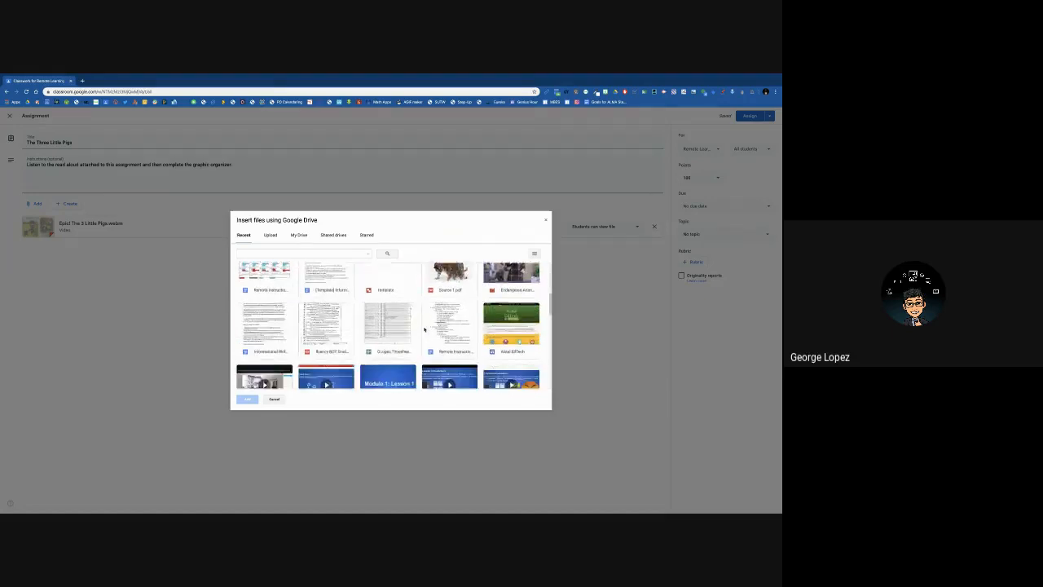
pyautogui.click(406, 328)
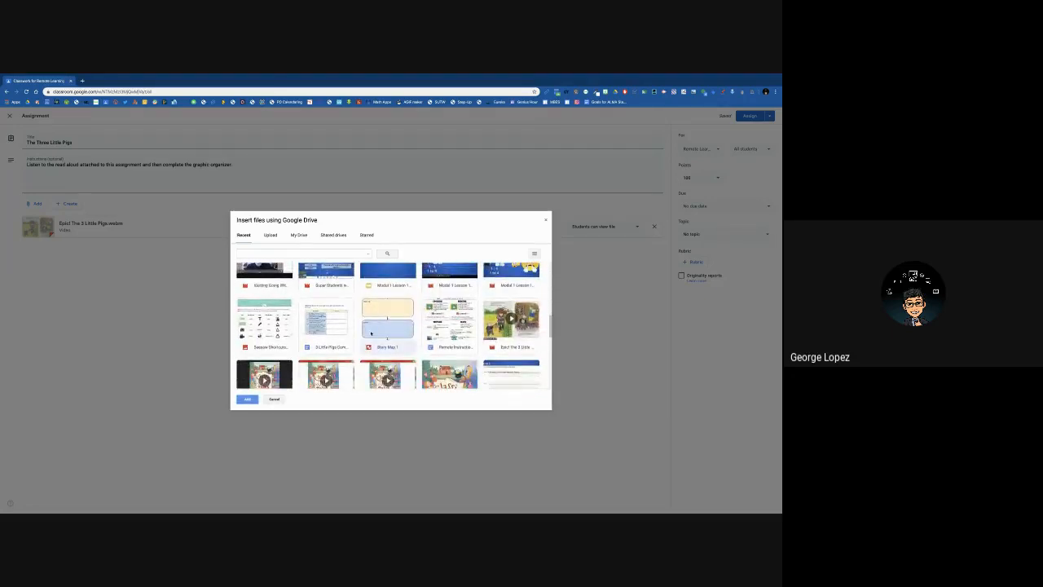
pyautogui.click(248, 400)
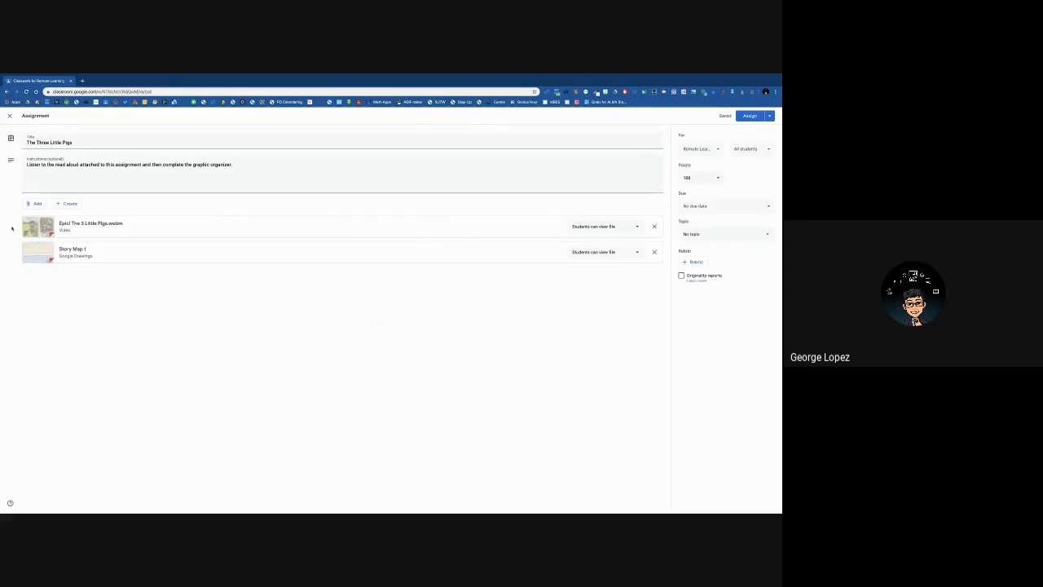
# - Keep the video on "Students can view file" and set Story Map 1 to "Make a copy for each student"
pyautogui.click(637, 227)
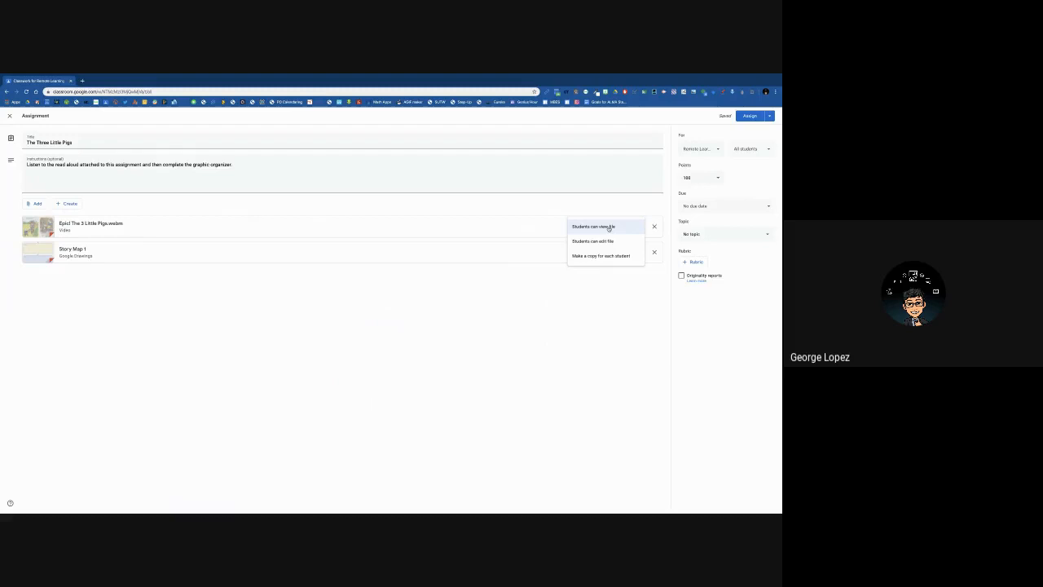
pyautogui.click(603, 227)
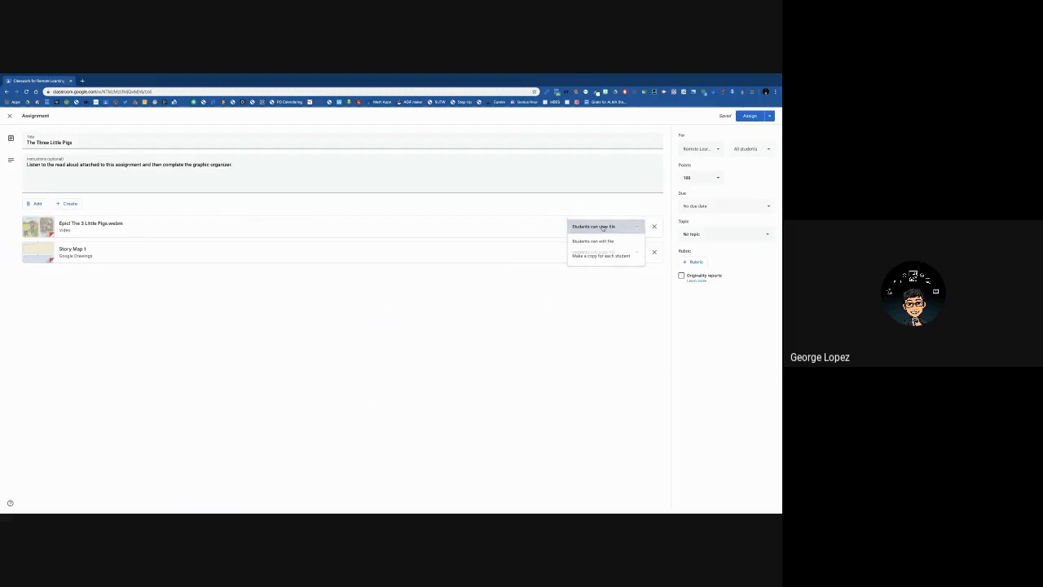
pyautogui.click(637, 252)
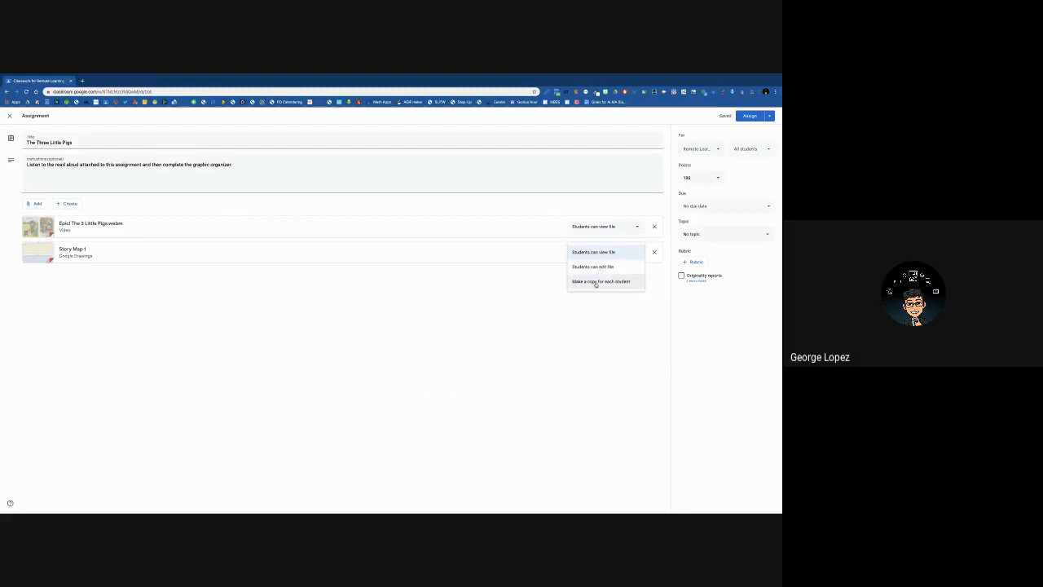
pyautogui.click(596, 281)
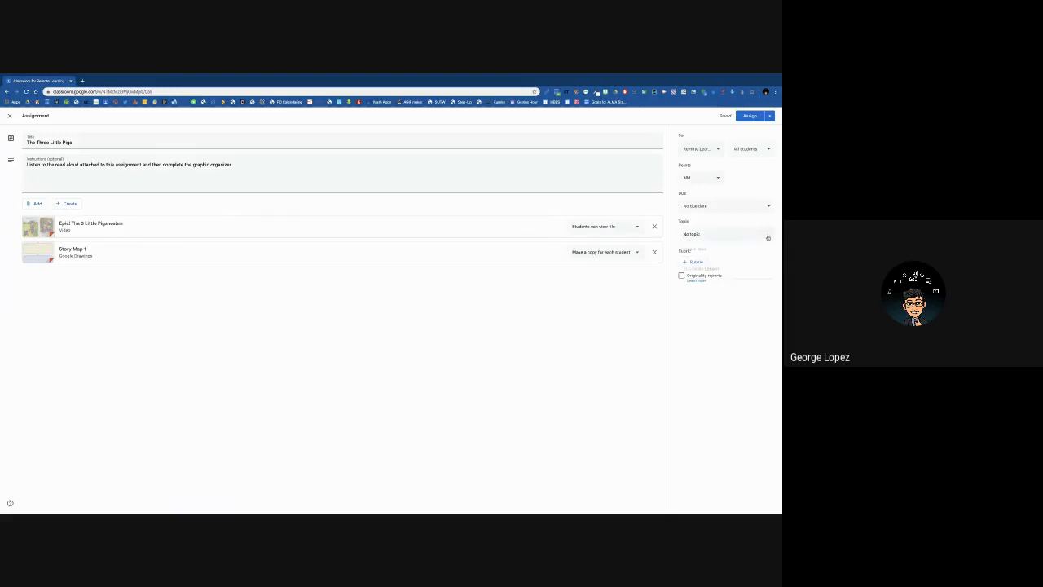
# - File the assignment under the ELA Demo Lesson topic and assign it to all students
pyautogui.click(767, 236)
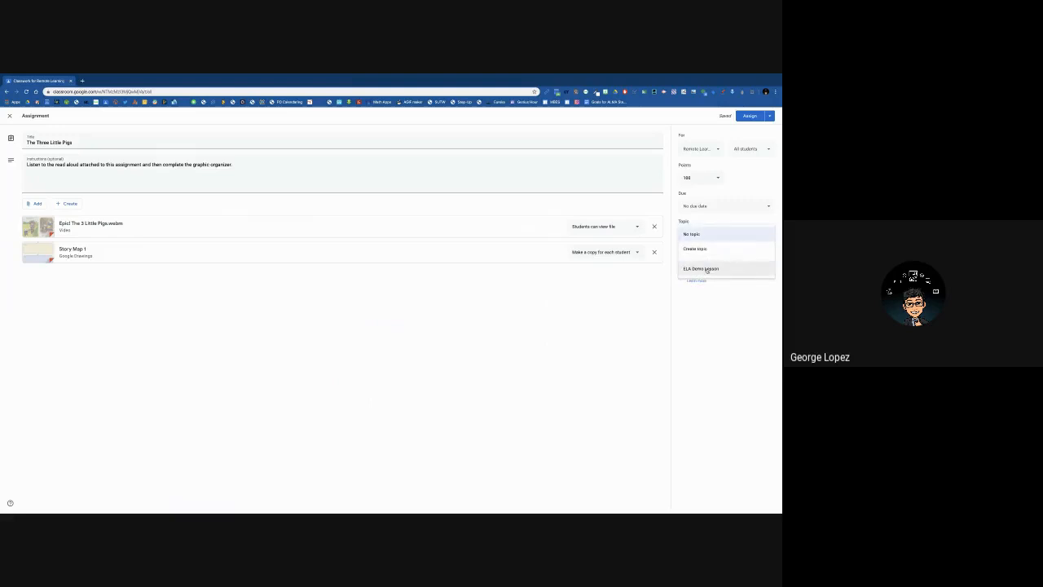
pyautogui.click(708, 269)
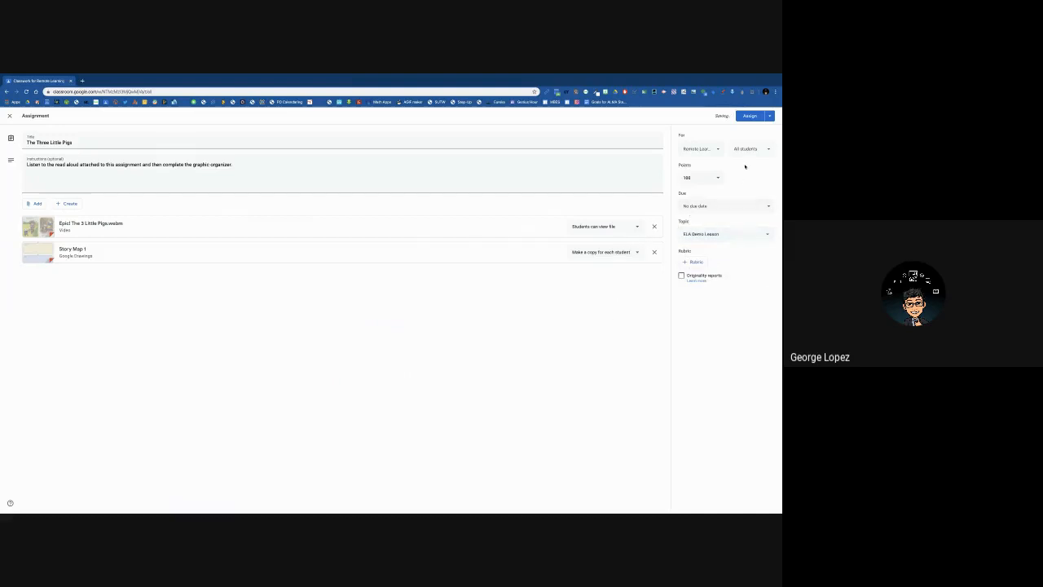
pyautogui.click(750, 116)
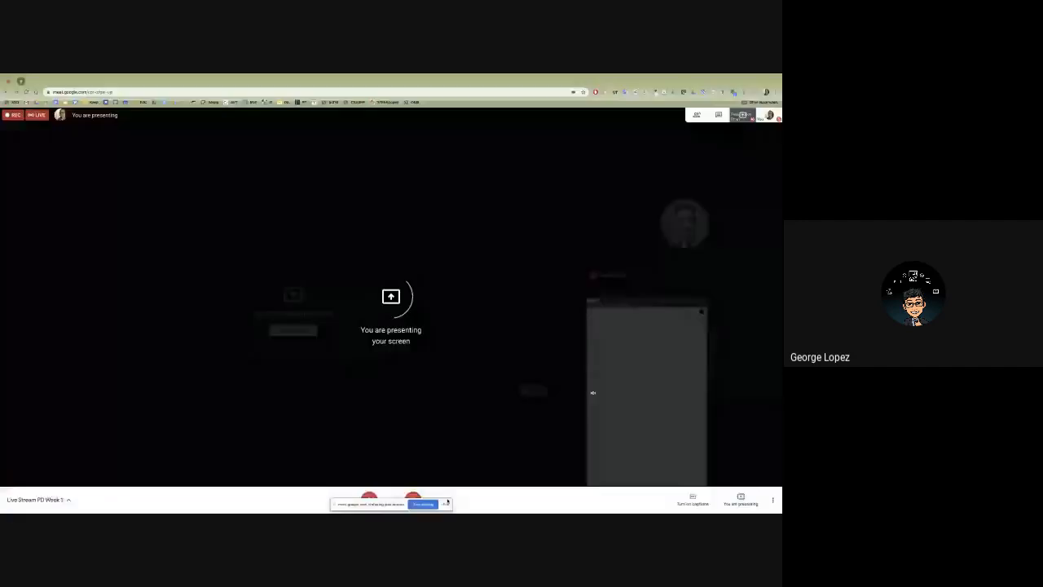
# - Switch to the student's Classroom window and open the new assignment The Three Little Pigs from the class stream
pyautogui.click(449, 502)
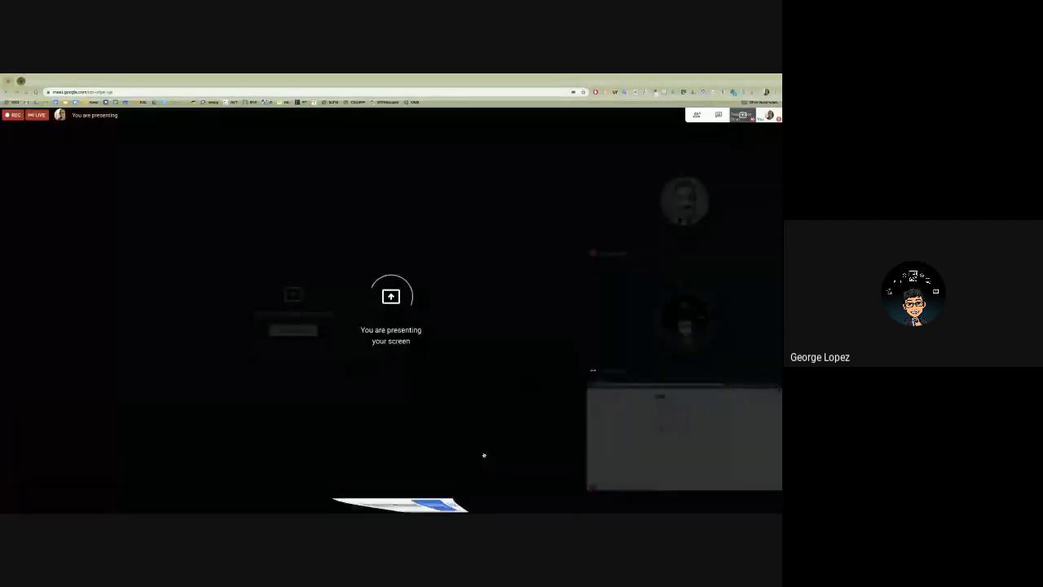
pyautogui.hotkey('ctrl', 'Right')
pyautogui.hotkey('ctrl', 'Right')
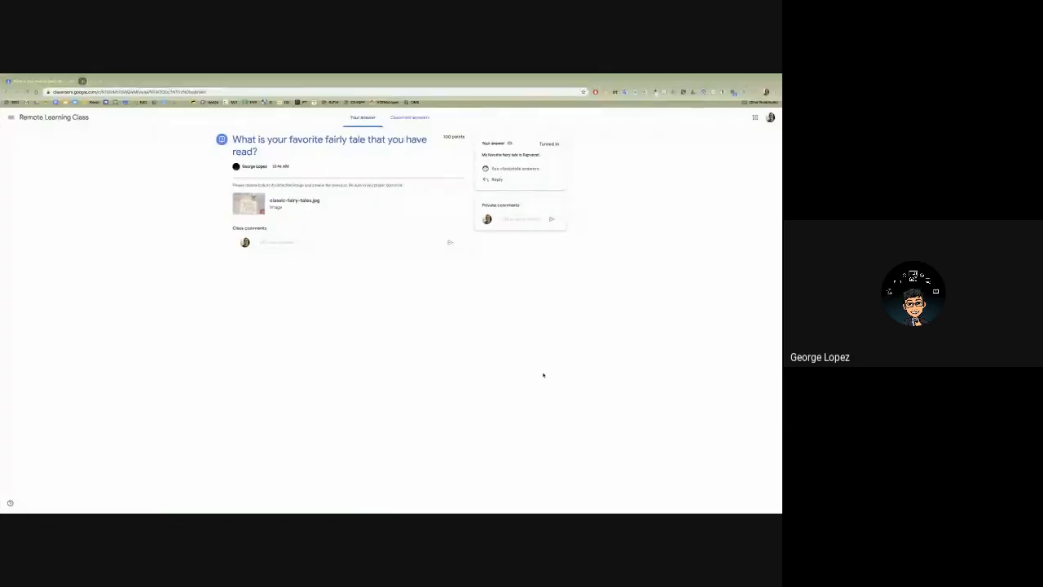
pyautogui.click(54, 117)
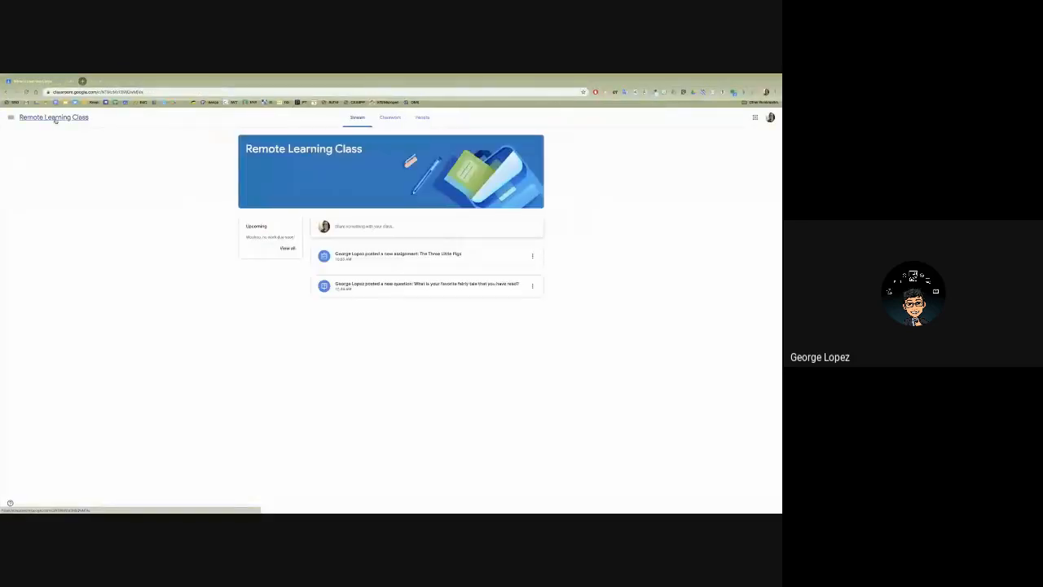
pyautogui.click(372, 254)
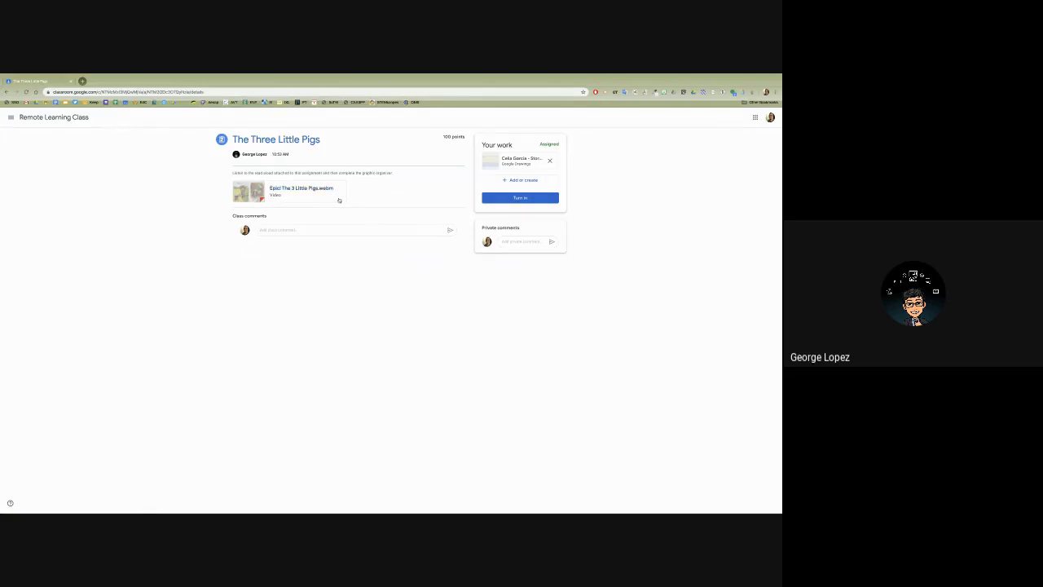
# - Open the student's Story Map 1 copy, enter "First, ____" in the Beginning box and "The Three Little Pigs" as the title
pyautogui.click(506, 159)
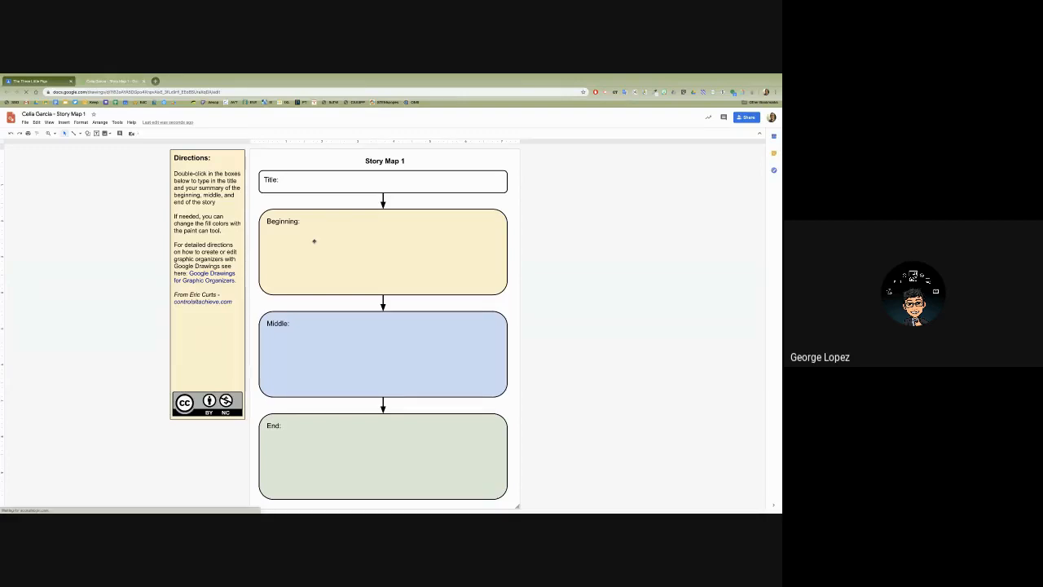
pyautogui.doubleClick(305, 238)
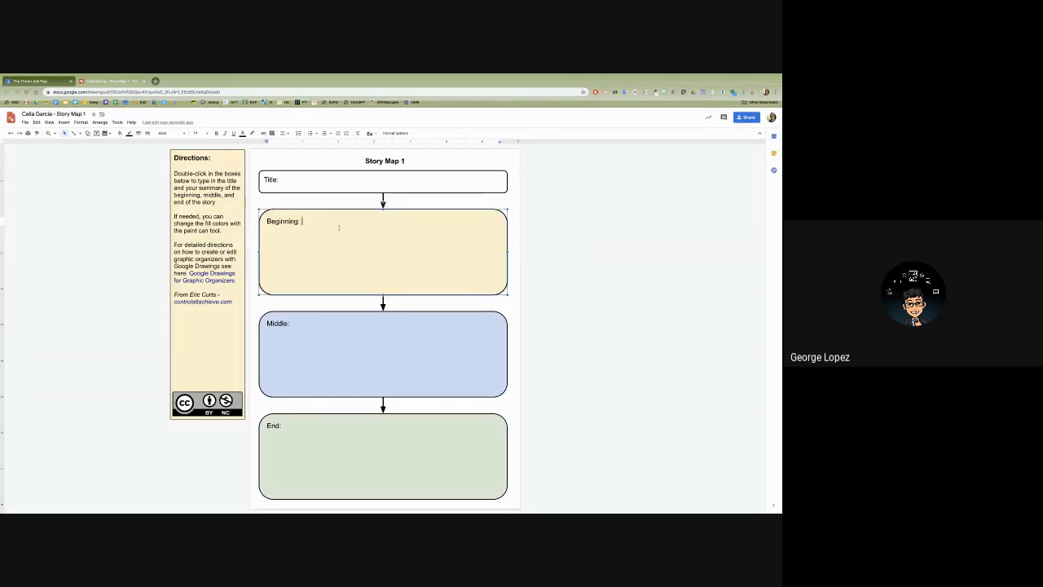
pyautogui.write('First, ____')
pyautogui.doubleClick(300, 182)
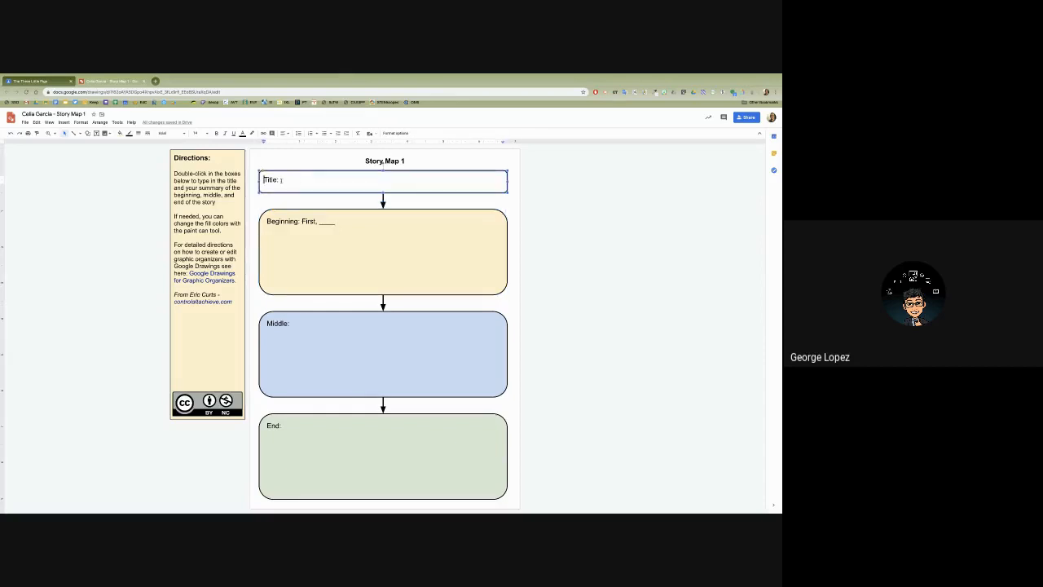
pyautogui.write('The Three Little Pigs')
# - Close the story map drawing and turn in the student's work for The Three Little Pigs
pyautogui.click(145, 81)
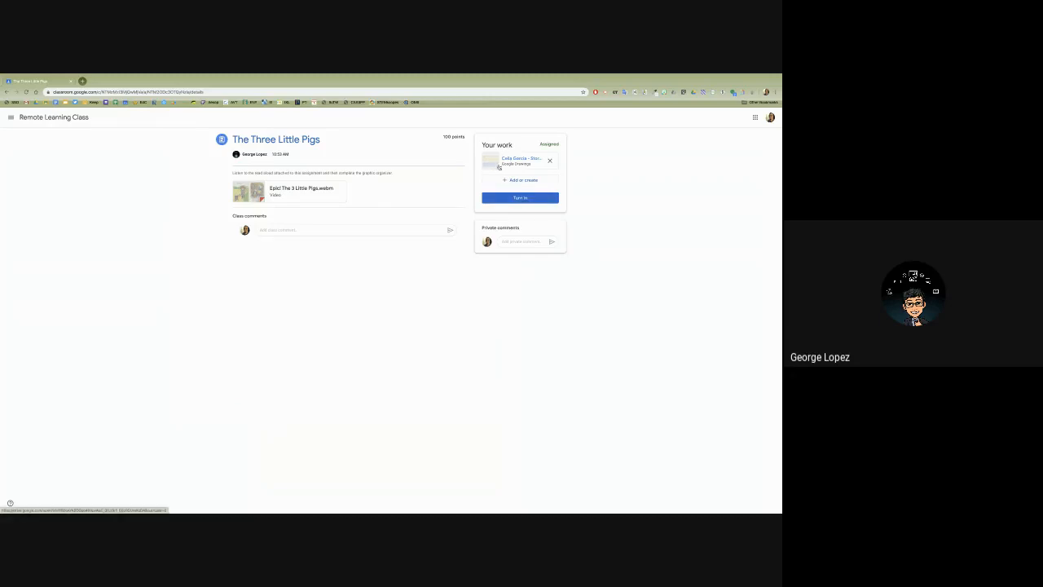
pyautogui.click(511, 196)
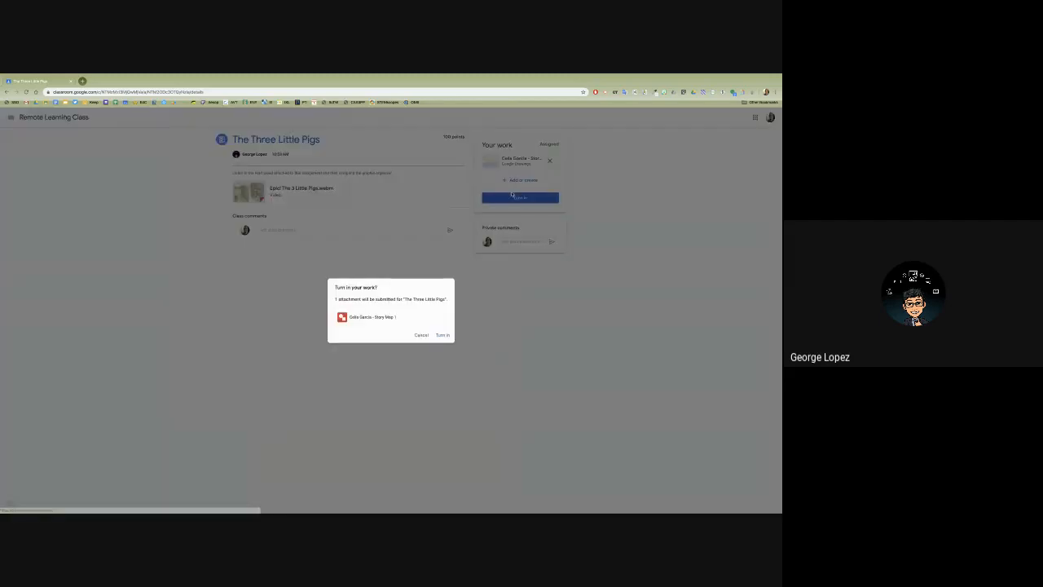
pyautogui.click(442, 335)
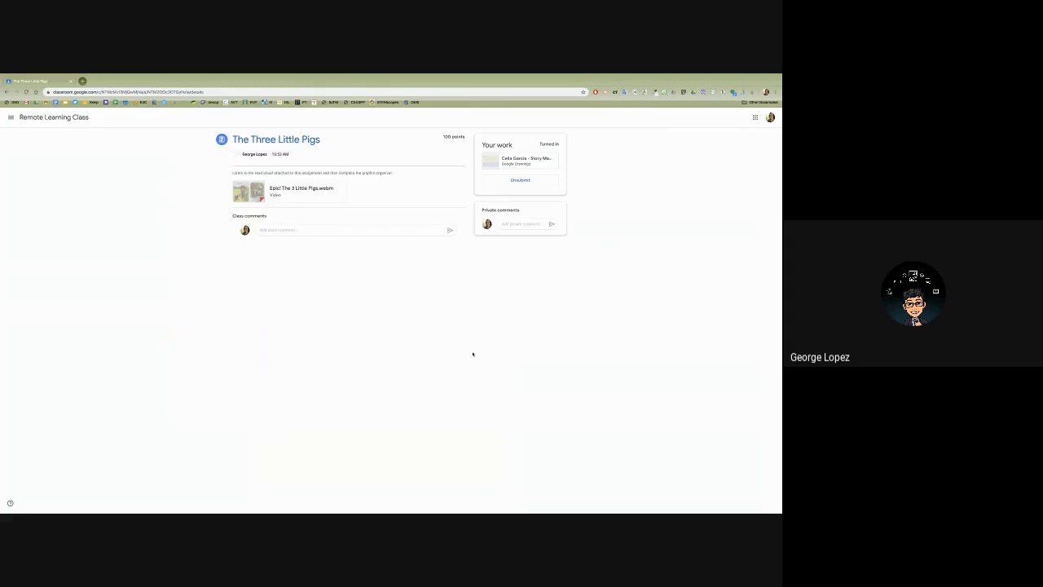
# - Switch from the student's class to the slideshow showing the "Assessment" slide
pyautogui.hotkey('ctrl', 'Left')
pyautogui.hotkey('ctrl', 'Left')
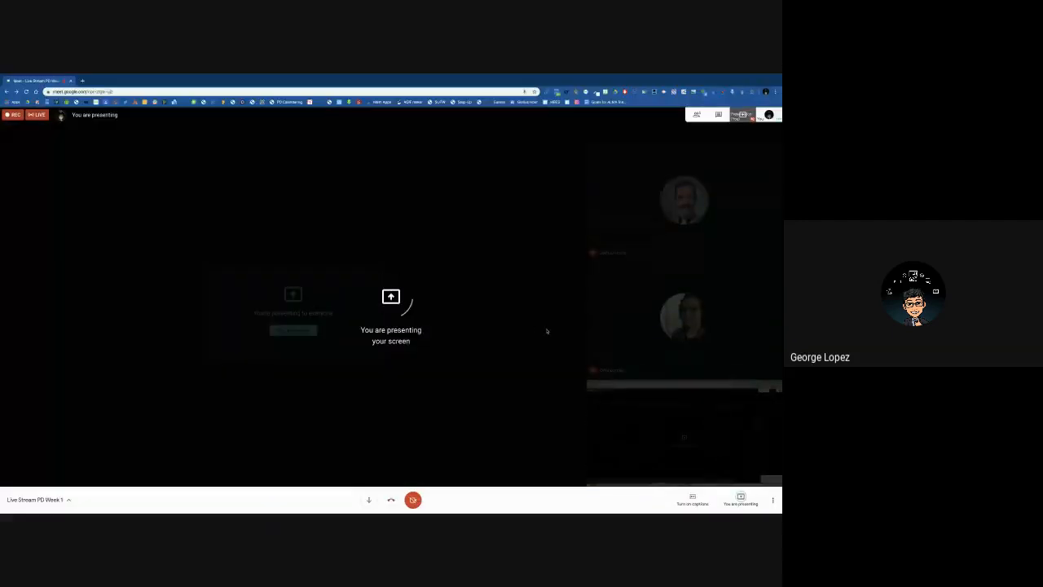
pyautogui.hotkey('ctrl', 'Right')
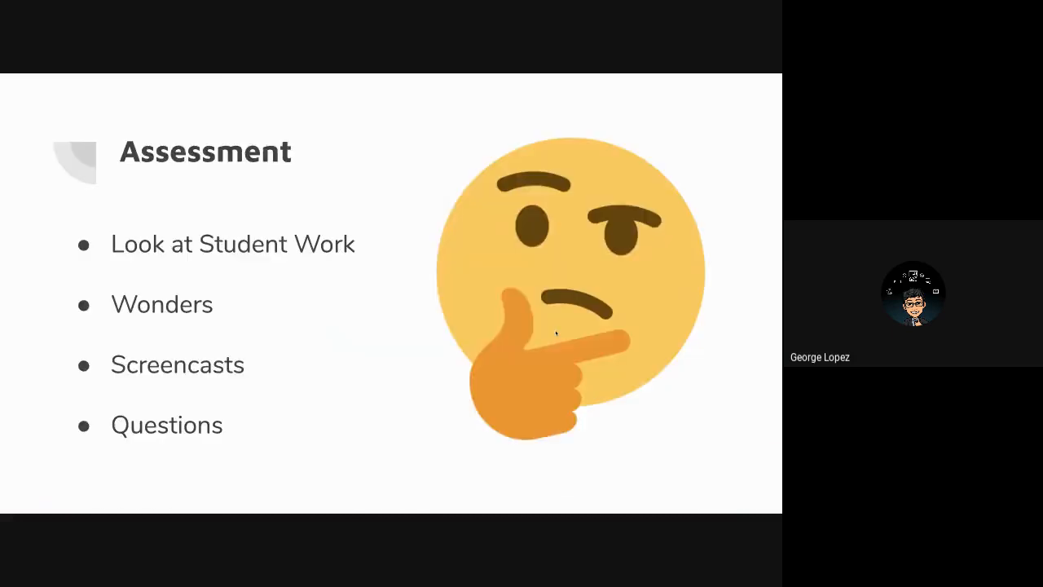